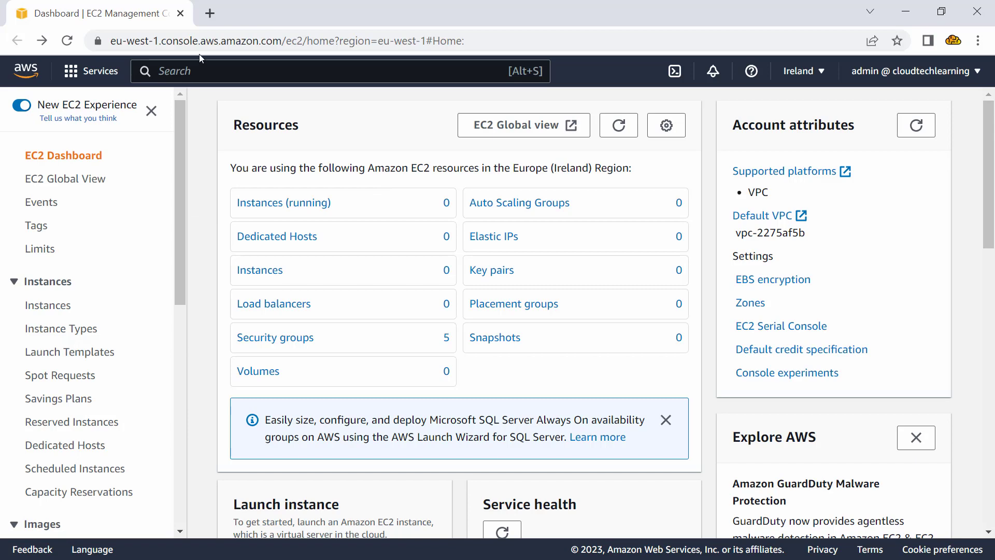
Search the AWS services for vpc and open the VPC console in a separate browser tab.
left_click(200, 71)
type("vpc")
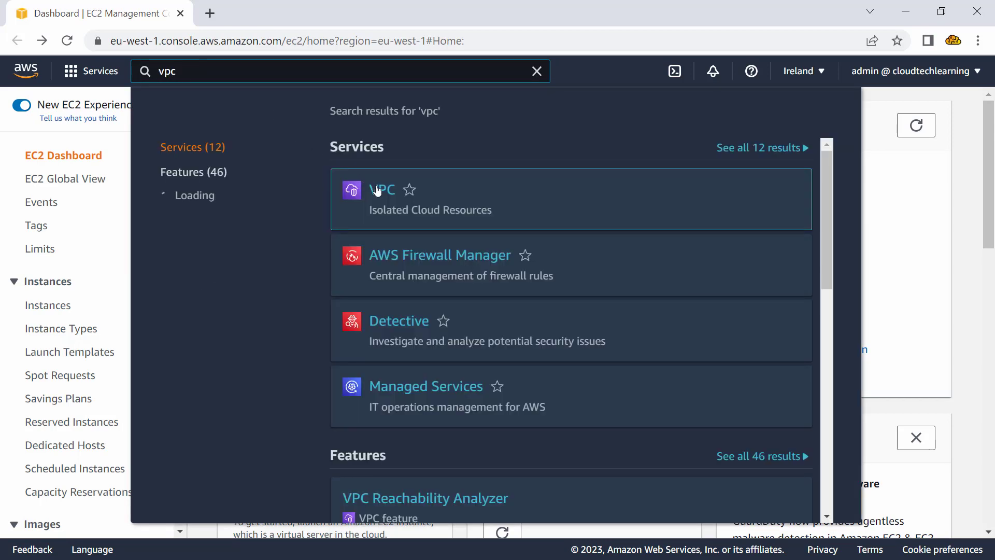
right_click(386, 193)
left_click(425, 201)
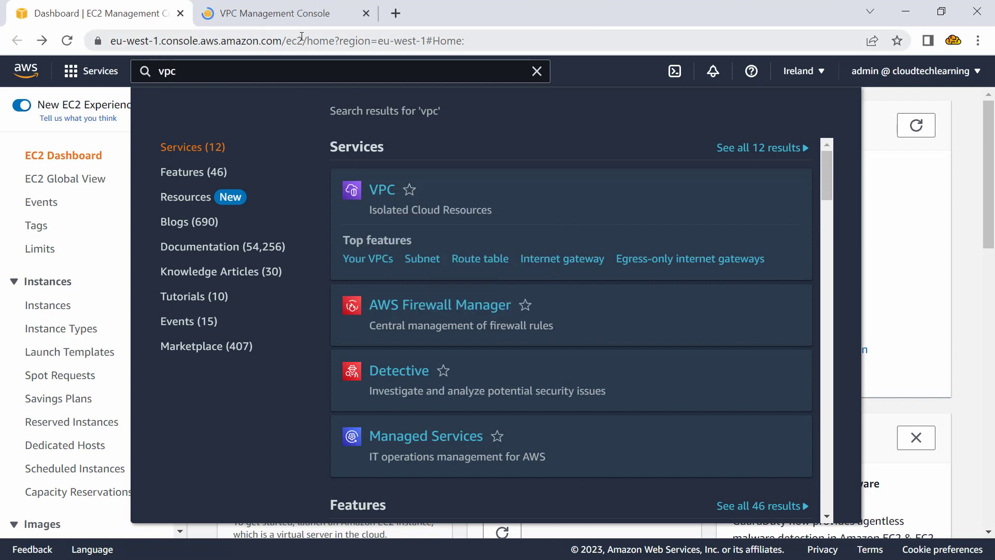
left_click(309, 20)
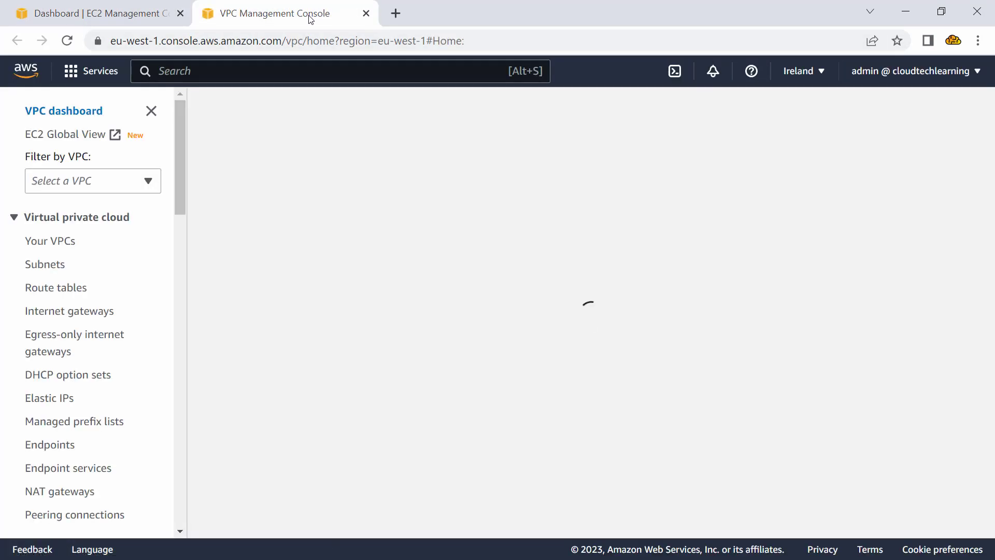
Open the VPC console's DHCP option sets and examine the details of the existing option set.
left_click(100, 382)
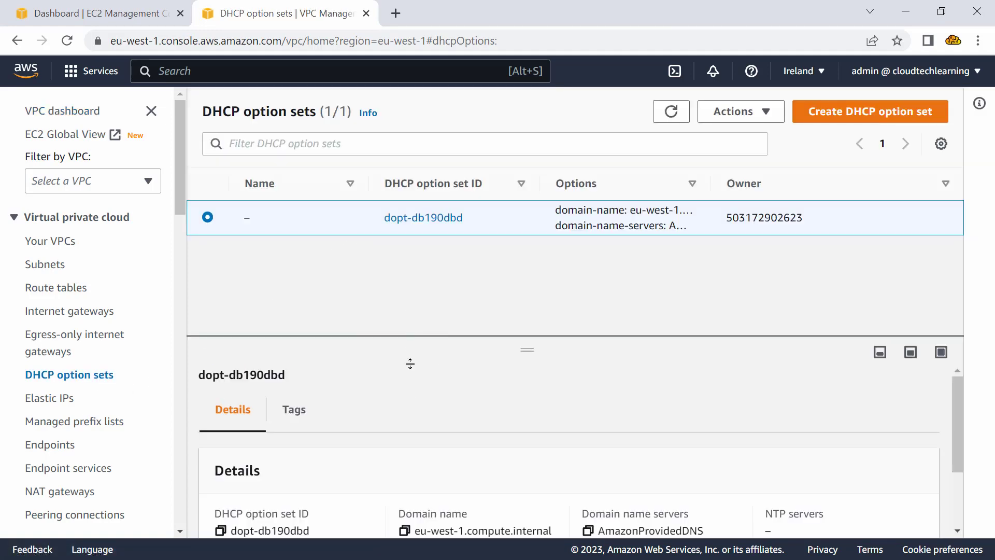
scroll(411, 370, "down", 3)
scroll(404, 372, "up", 3)
left_click_drag(527, 352, 527, 278)
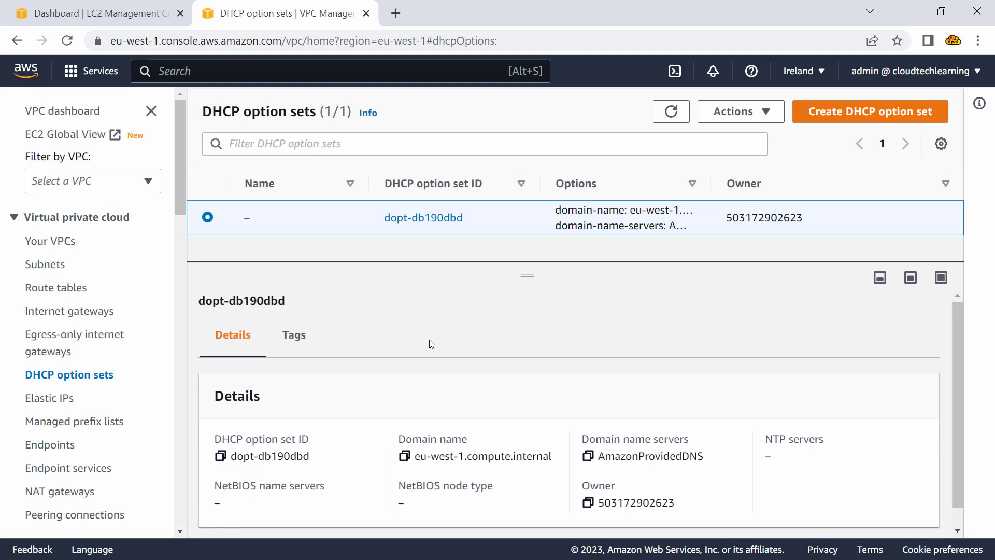
scroll(393, 358, "down", 1)
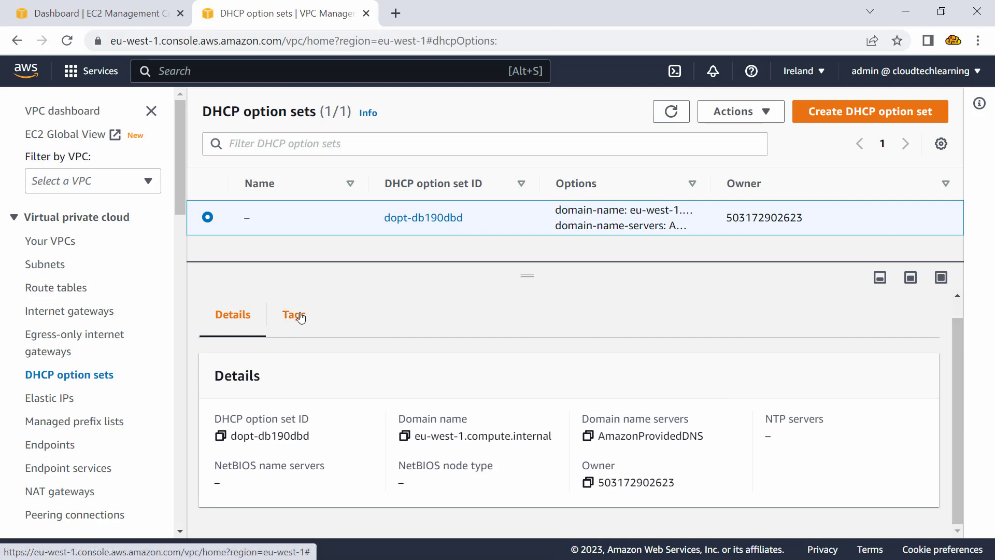
Return to the EC2 dashboard, start launching a new instance and name it Test01.
left_click(143, 19)
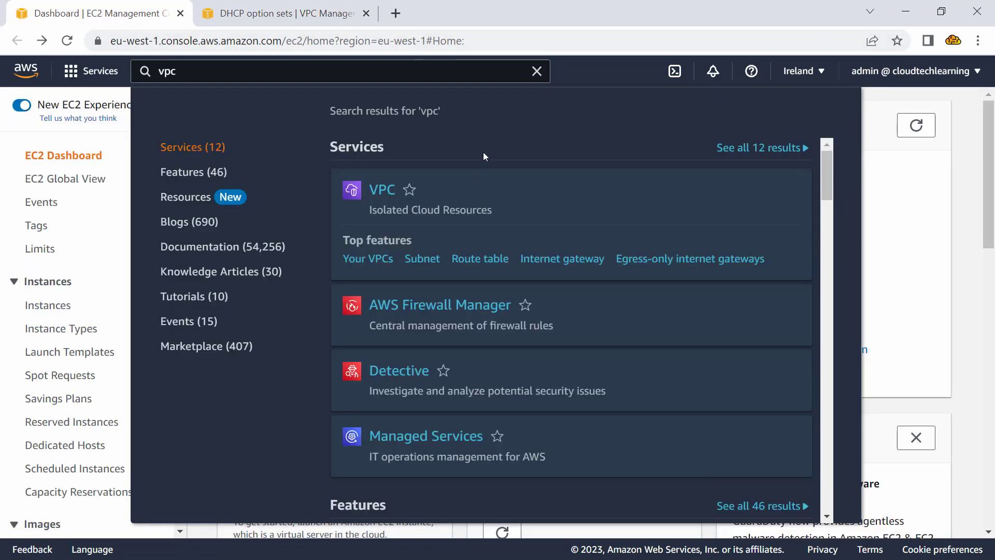
left_click(890, 199)
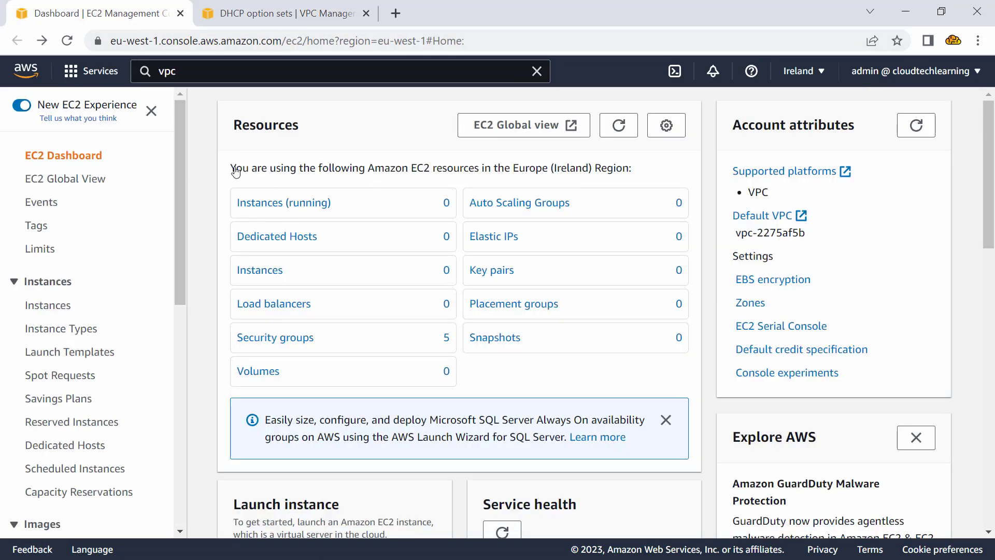
scroll(442, 347, "down", 3)
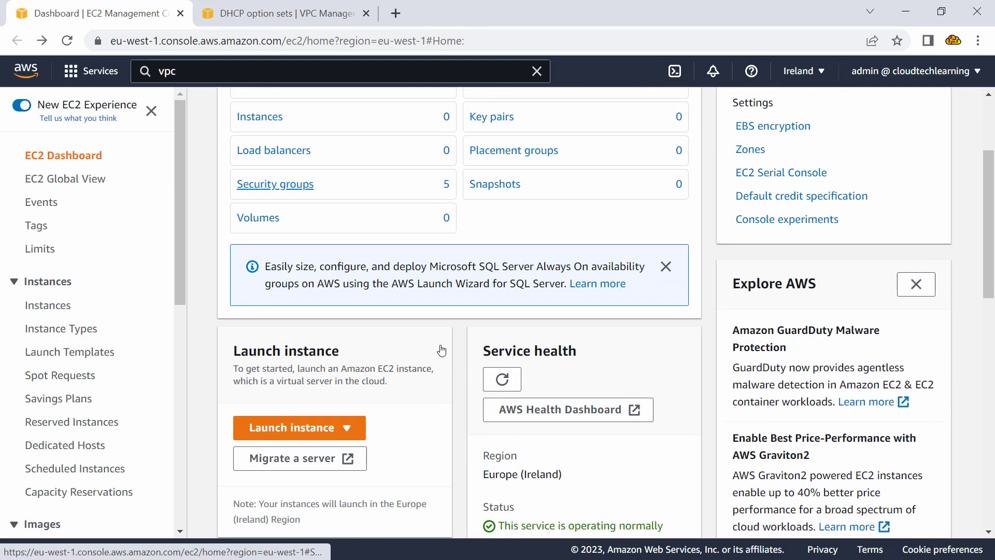
left_click(306, 429)
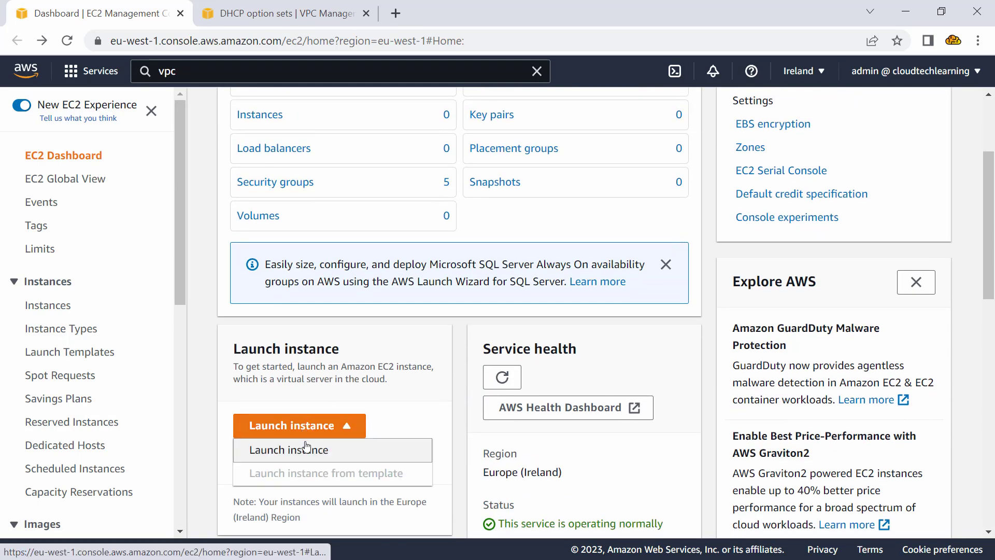
left_click(304, 448)
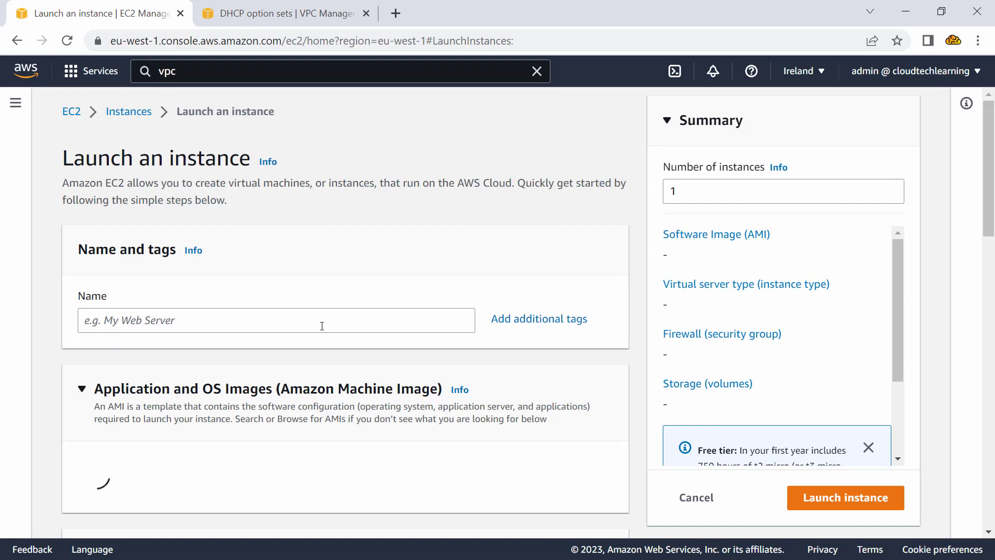
left_click(322, 324)
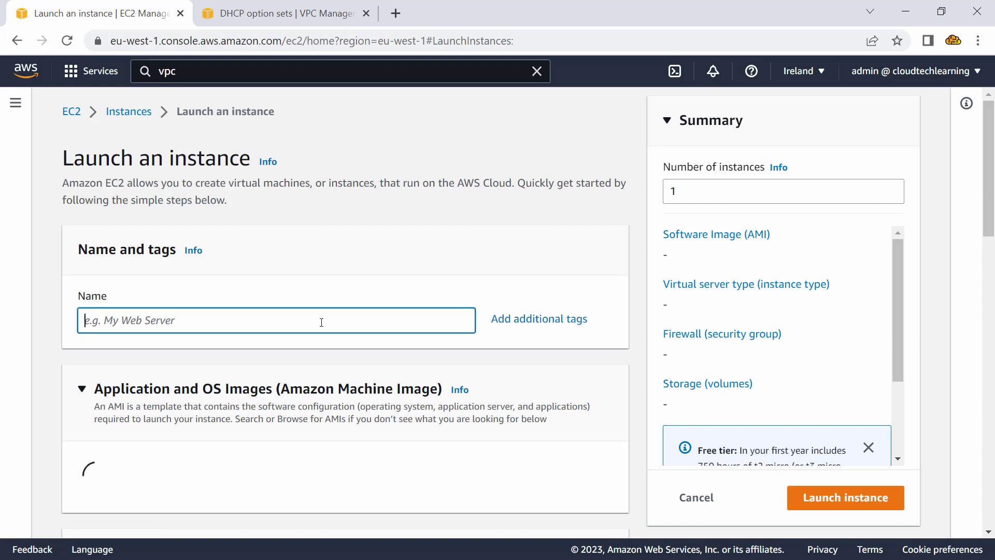
type("Test01")
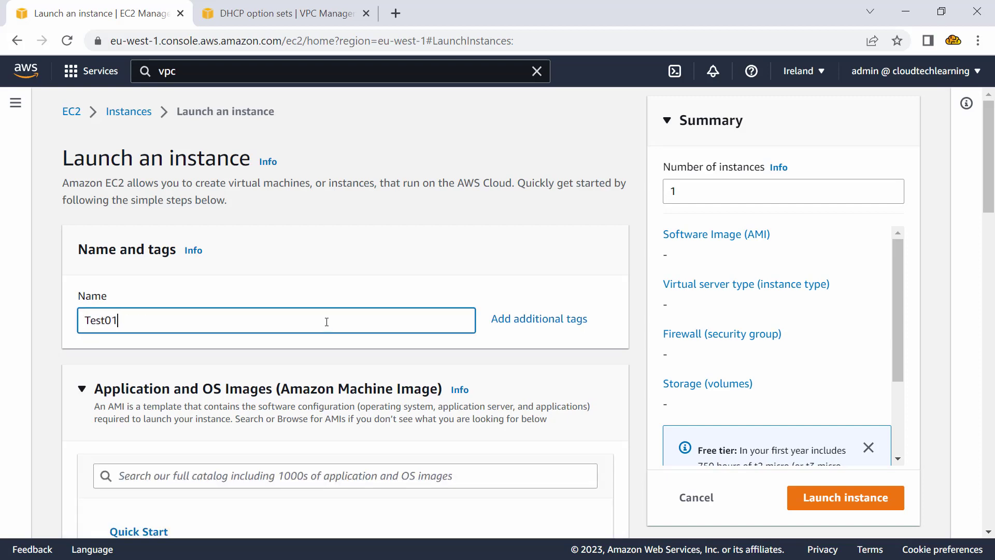
Keep the default machine image and instance type, and choose to proceed without a key pair.
scroll(326, 321, "down", 7)
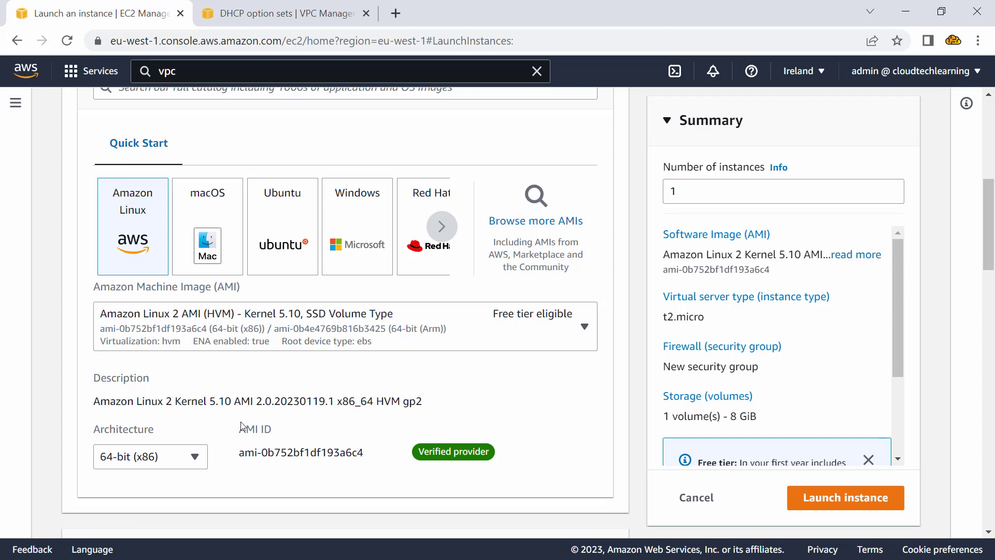
scroll(398, 388, "down", 3)
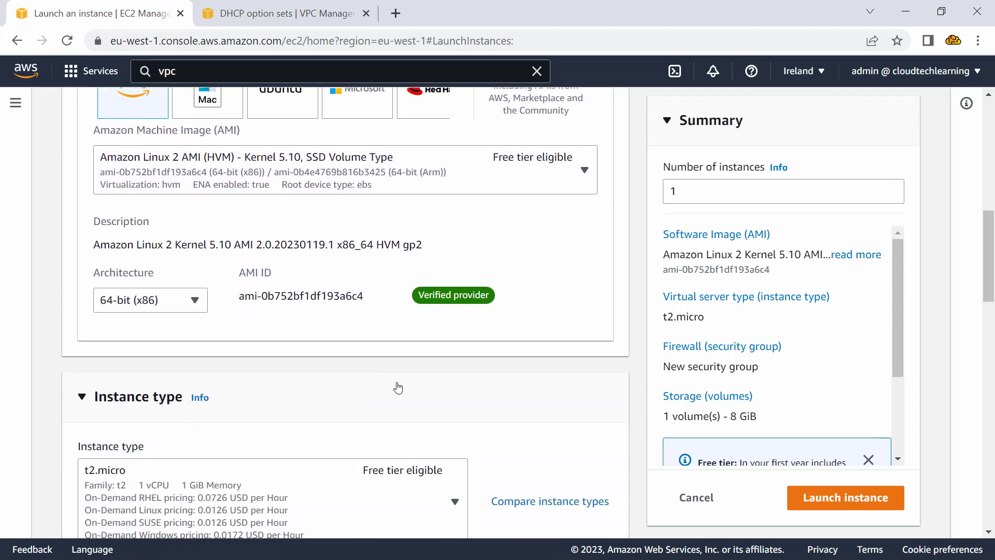
scroll(398, 387, "down", 3)
scroll(398, 388, "down", 5)
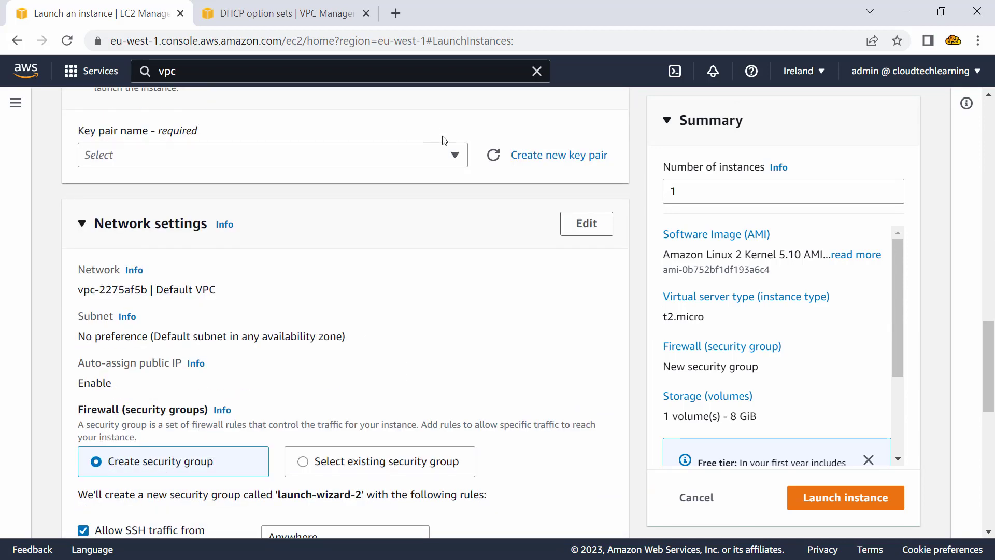
left_click(442, 151)
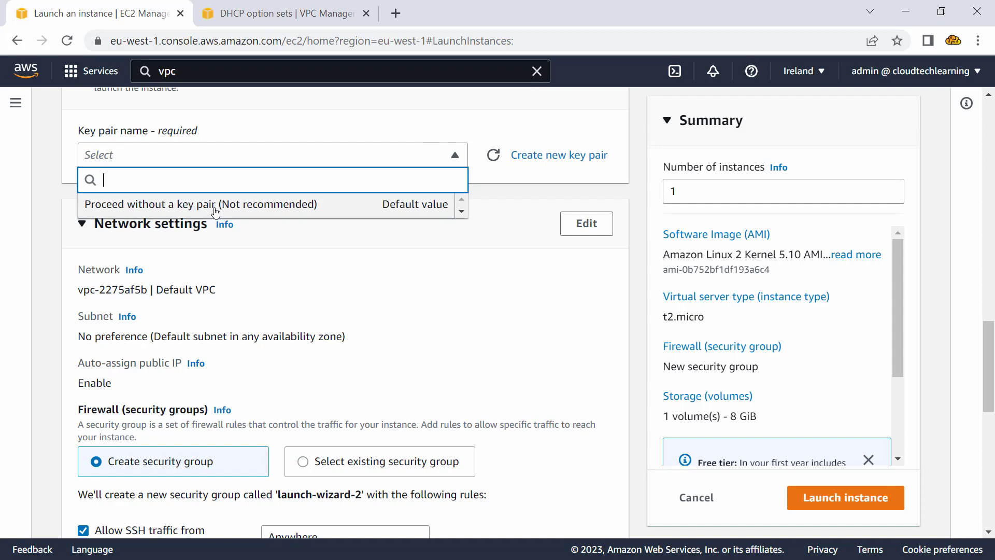
left_click(215, 209)
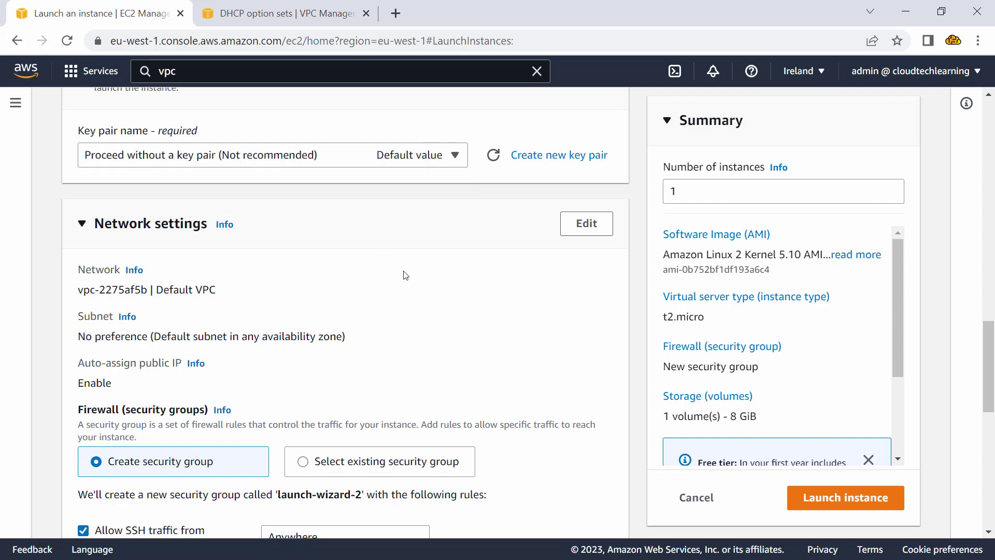
Launch the Test01 instance with the default network, security group and storage settings.
scroll(405, 275, "down", 5)
scroll(409, 286, "down", 4)
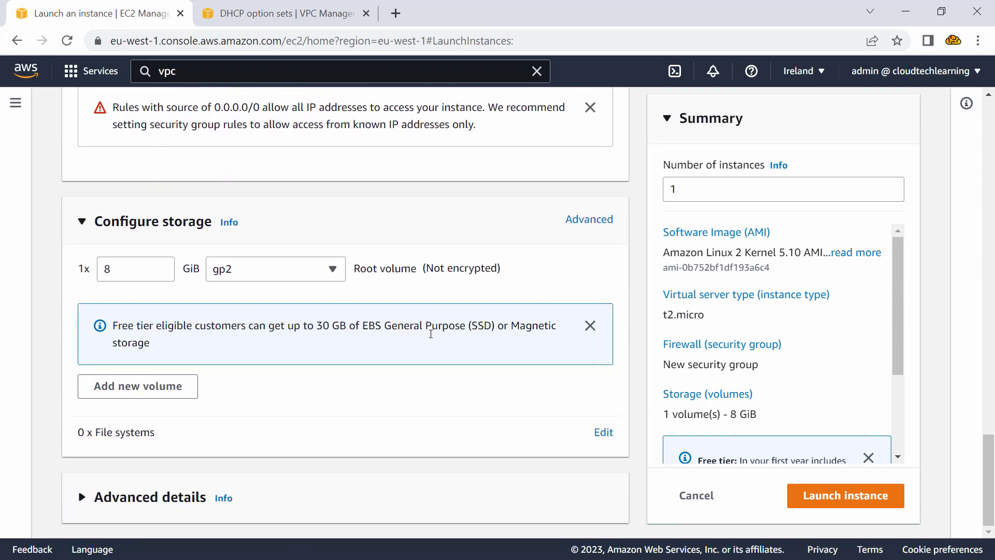
left_click(830, 505)
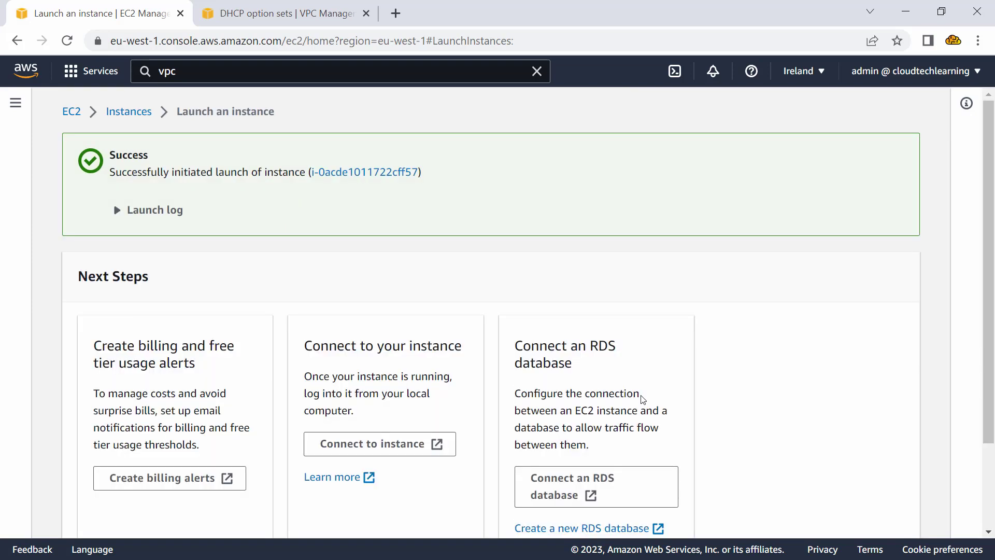
Select Test01 in the EC2 instances list and examine its private and public IPv4 addresses.
left_click(151, 113)
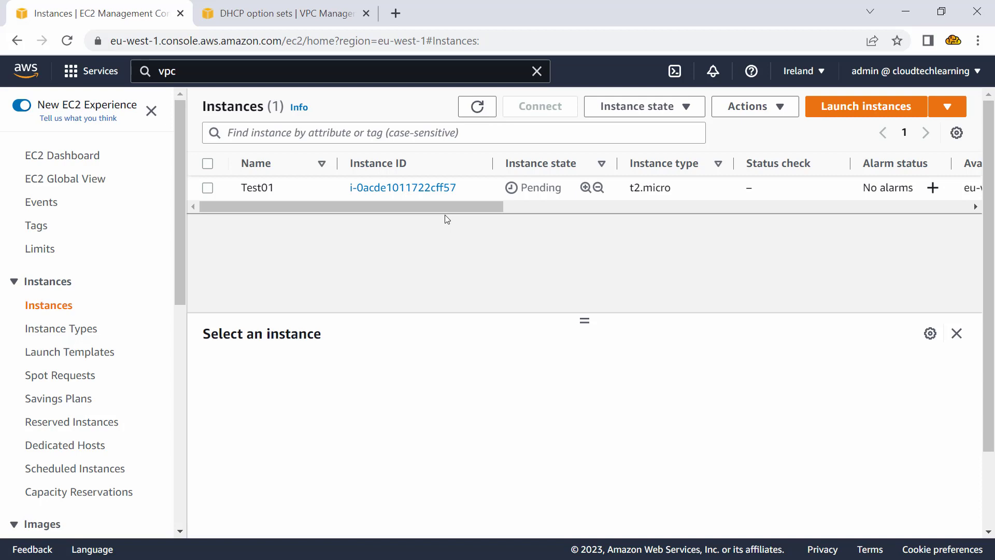
left_click(207, 189)
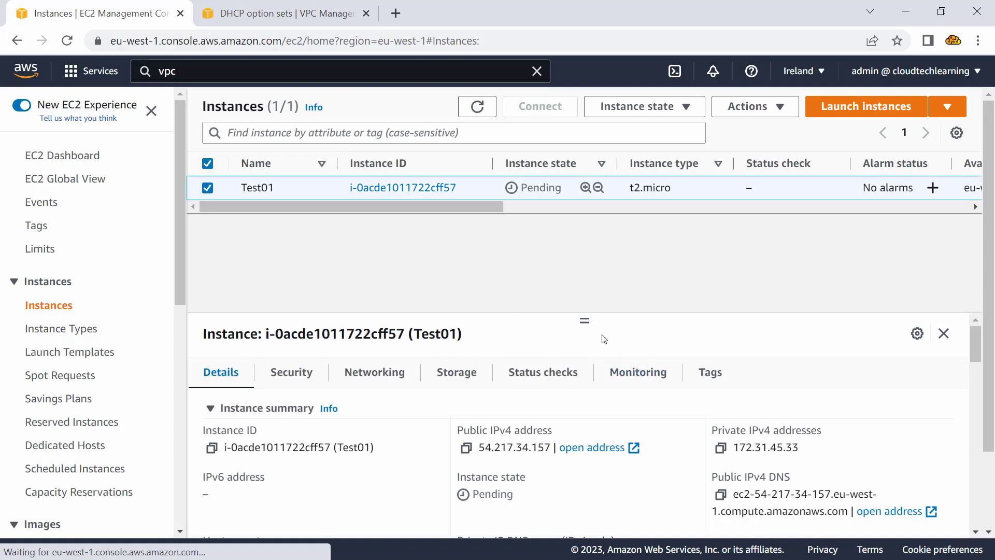
left_click_drag(585, 322, 584, 263)
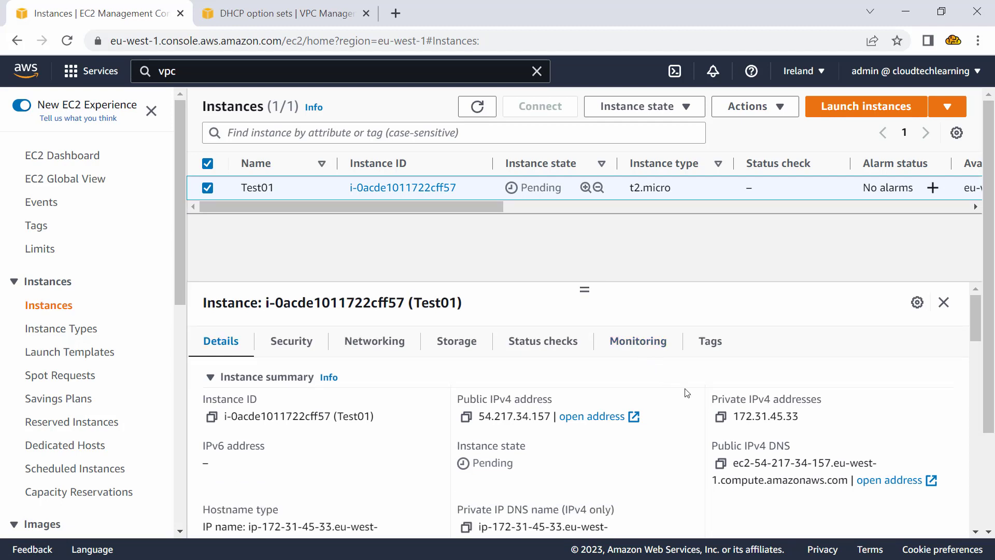
left_click_drag(711, 399, 825, 401)
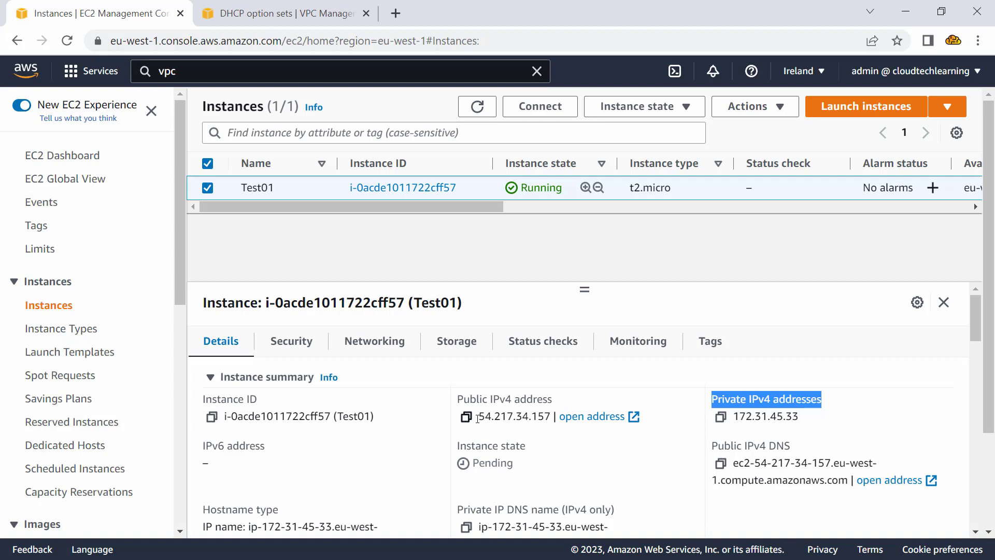
left_click_drag(479, 417, 552, 413)
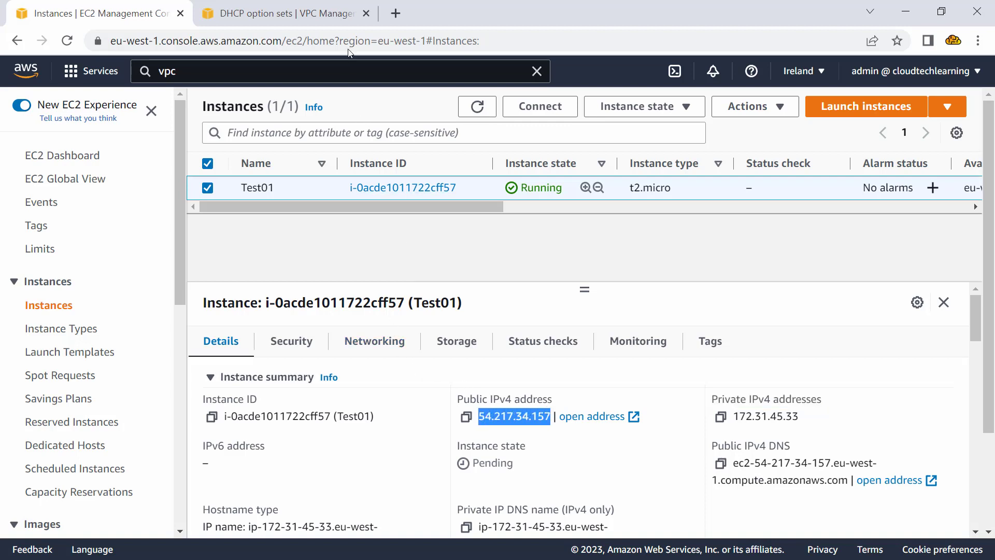
In the VPC console's subnets, select Default VPC subnet subnet-9a0959c0 and check its auto-assign public IPv4 address setting.
left_click(352, 19)
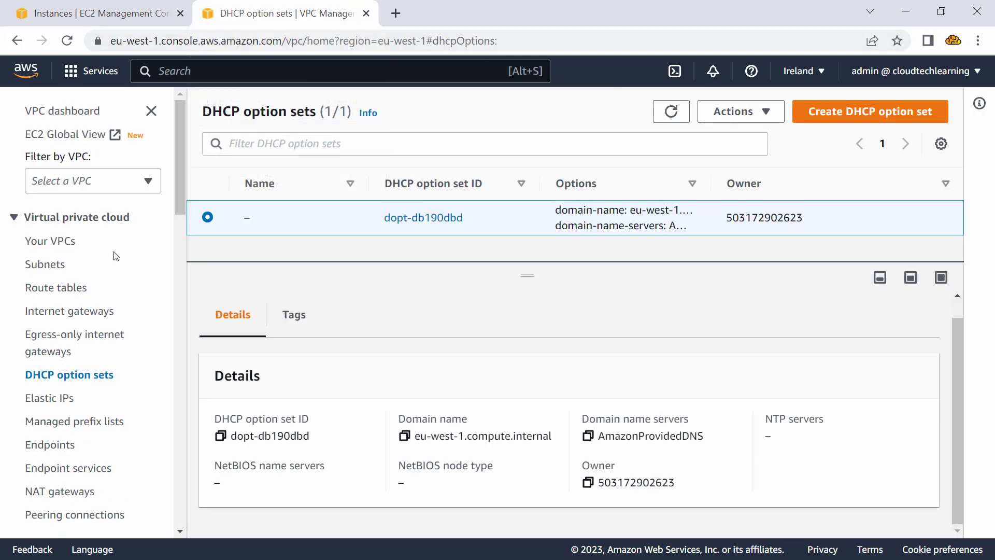
left_click(44, 265)
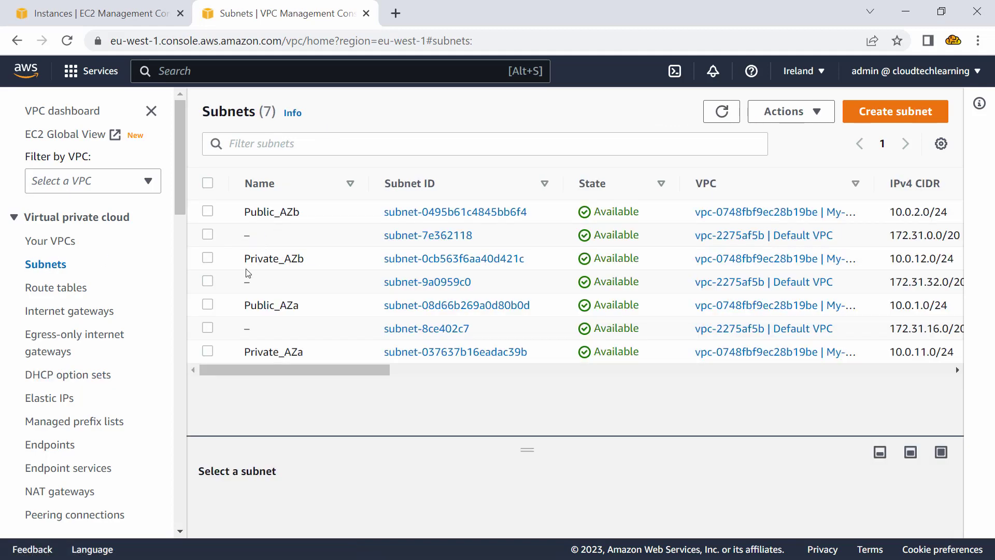
left_click(207, 280)
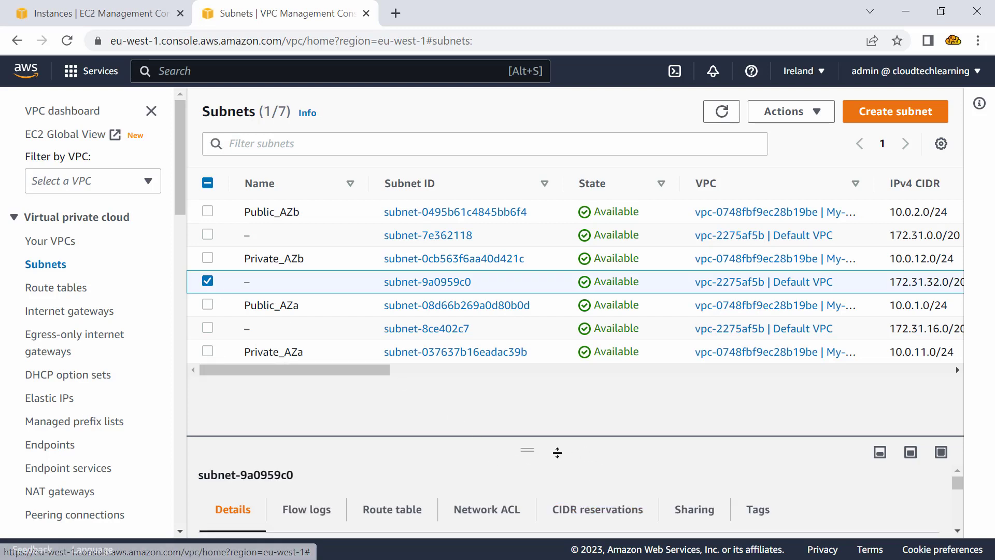
left_click_drag(558, 452, 518, 290)
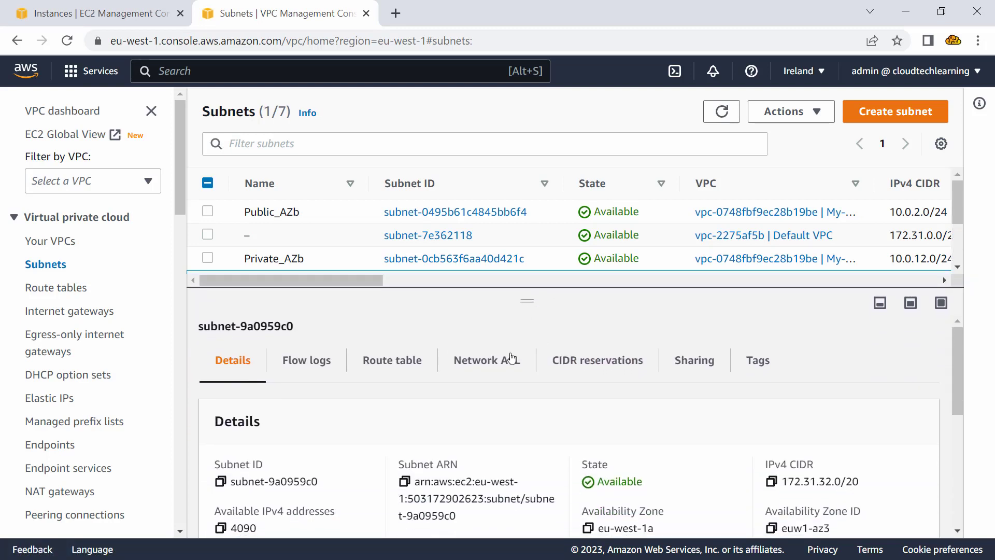
scroll(509, 375, "down", 3)
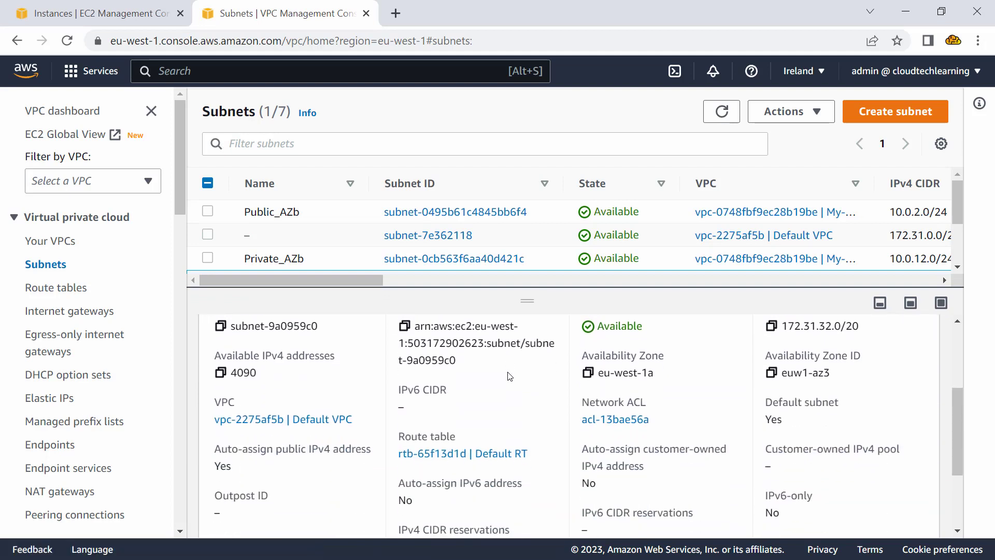
scroll(509, 377, "down", 2)
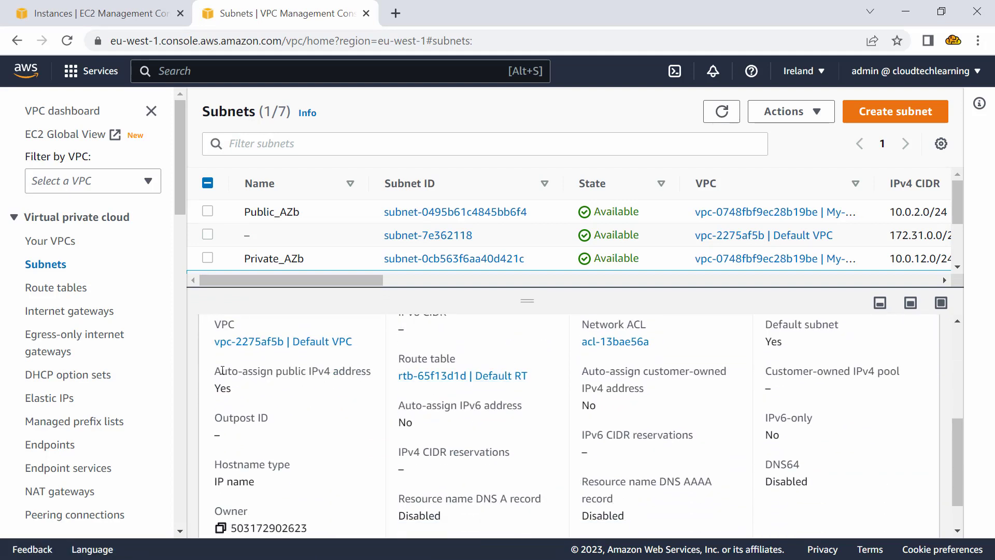
left_click_drag(217, 372, 240, 390)
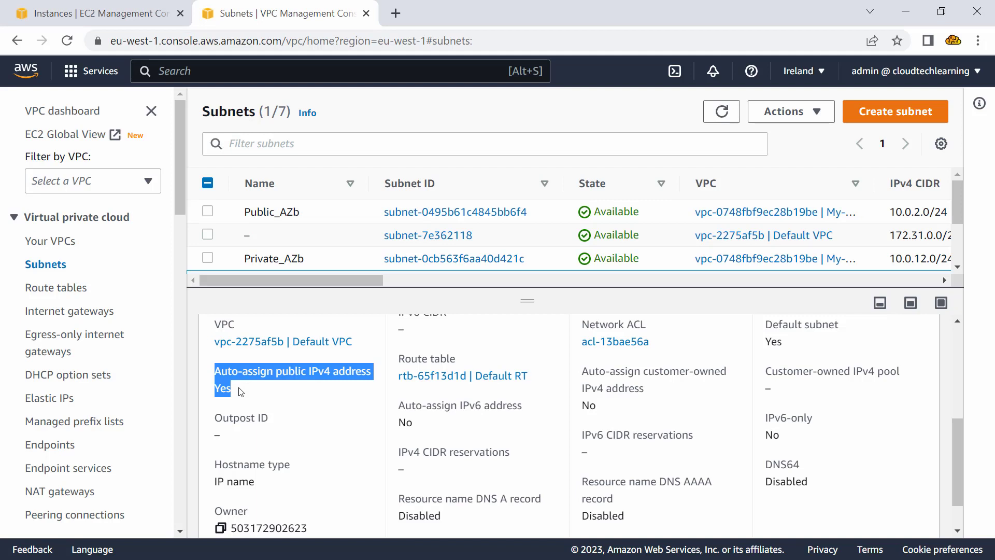
left_click_drag(527, 301, 526, 370)
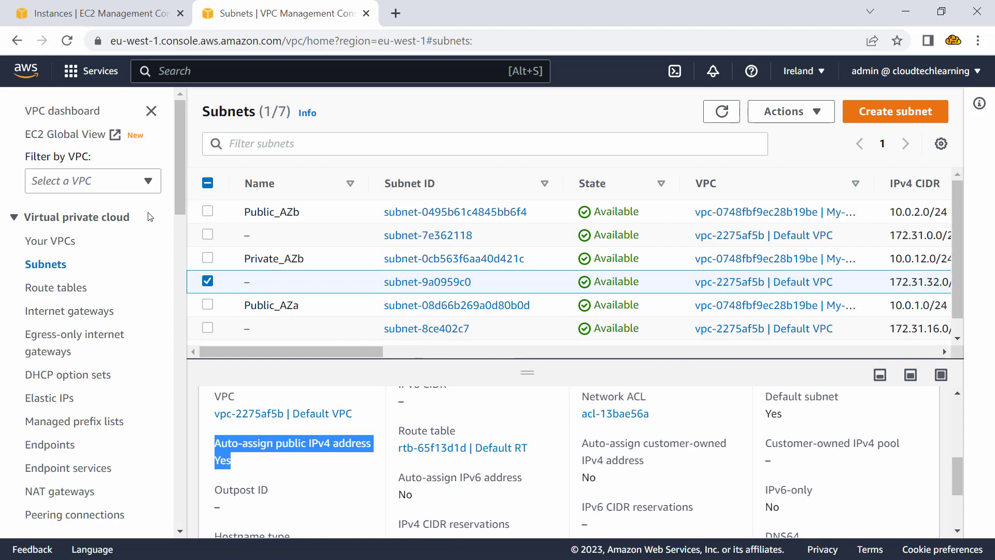
Return to the EC2 instance details and copy Test01's private IPv4 address.
left_click(157, 20)
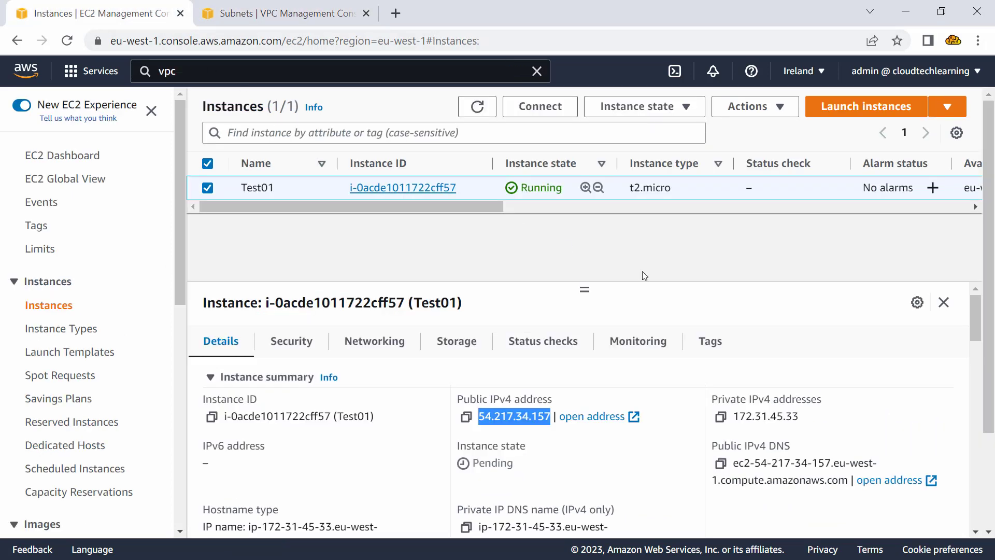
left_click(722, 415)
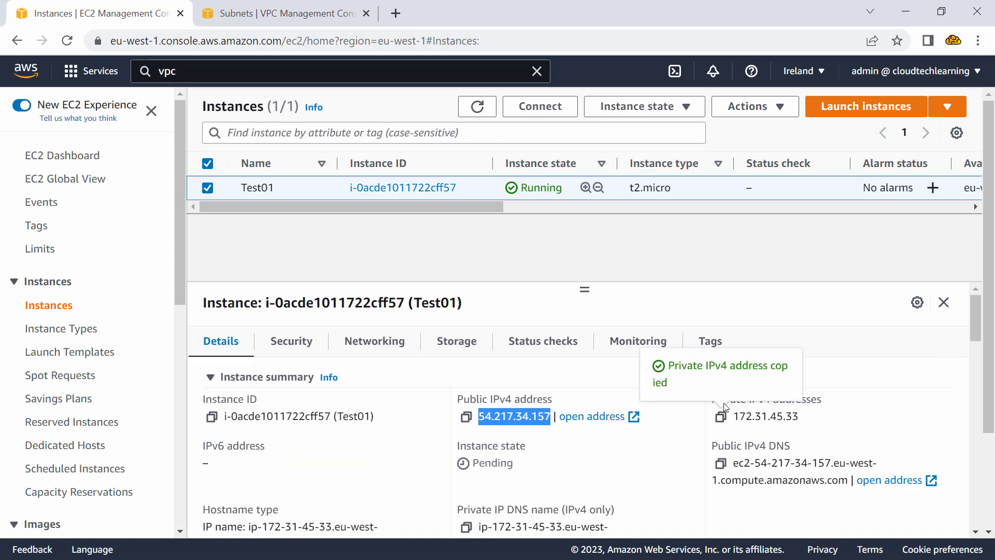
Switch to Notepad, paste the copied address 172.31.45.33 and label it "Private IP".
key("alt+Tab")
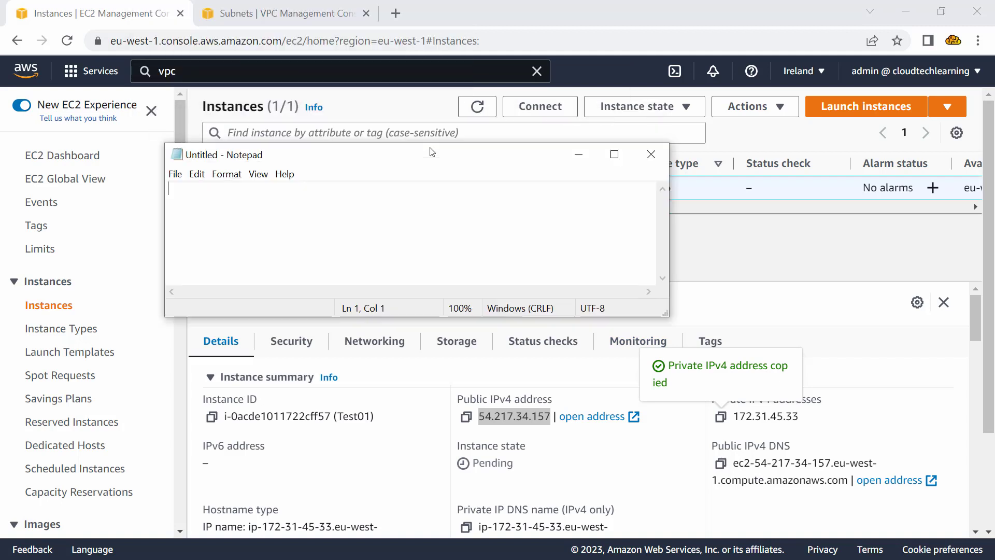
key("ctrl+v")
scroll(450, 265, "up", 4)
key("Home")
type("Private IP")
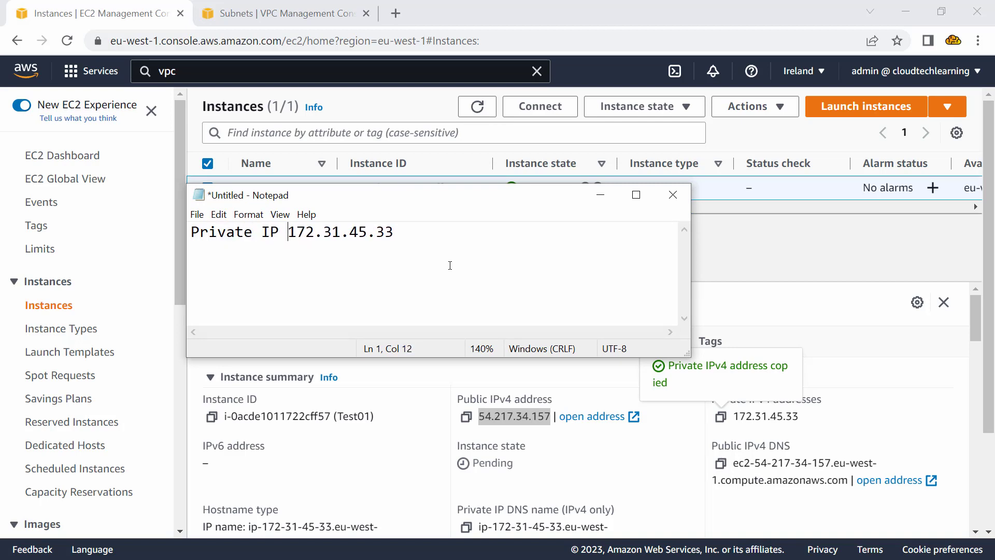
Copy Test01's public IPv4 address from the EC2 details and record it in Notepad as "Public IP 54.217.34.157" on a second line.
left_click(881, 410)
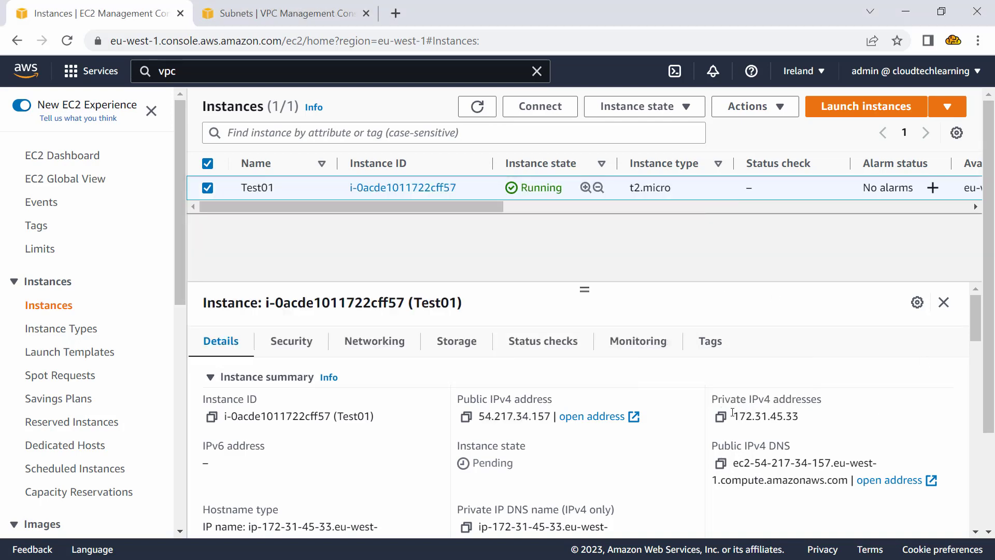
mouse_move(734, 416)
left_mouse_down()
mouse_move(777, 415)
mouse_move(753, 416)
left_mouse_up()
left_click(469, 419)
key("alt+Tab")
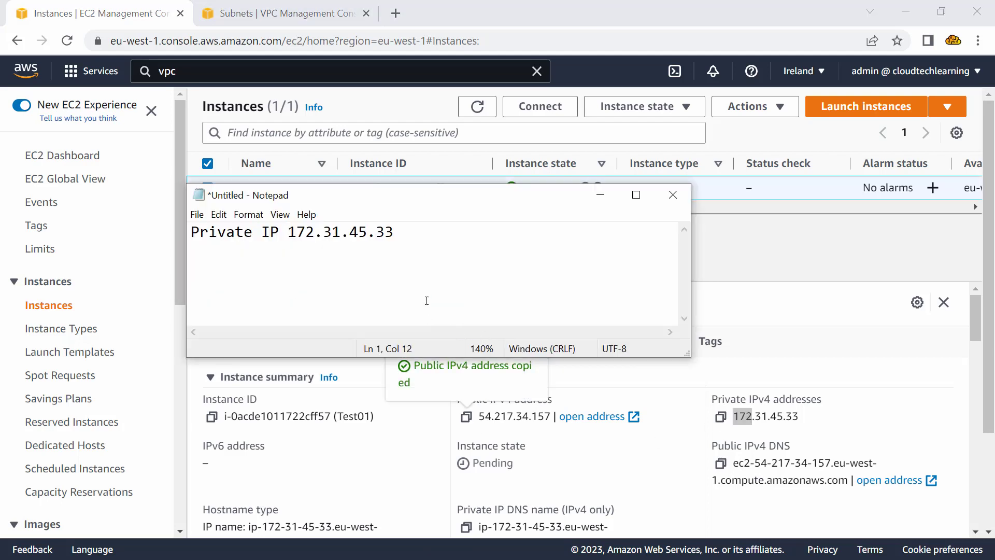
left_click(429, 237)
key("Return")
type("Public IP")
key("ctrl+v")
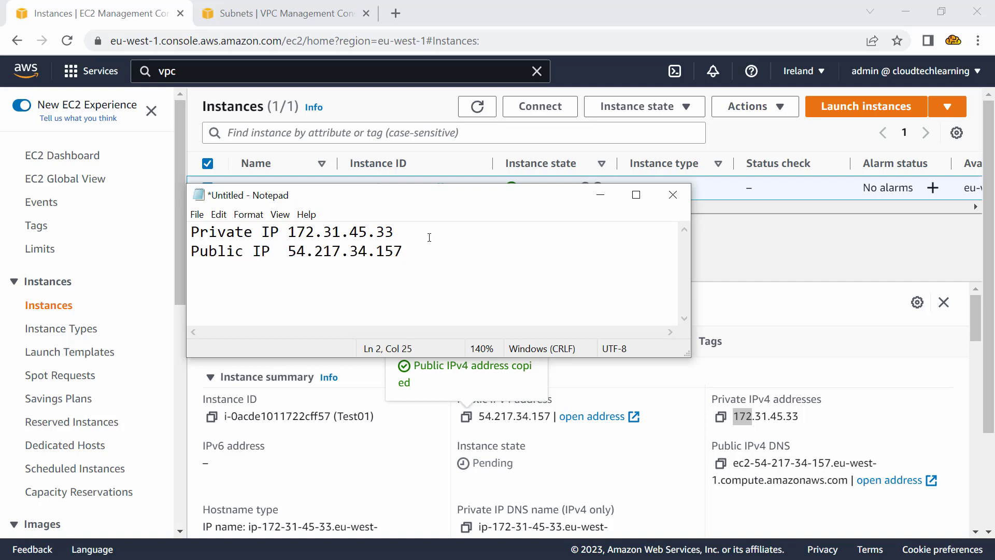
Insert a blank line above the two recorded addresses and add spacing after the private IP for a second column.
key("Up")
key("Home")
key("Return")
key("Up")
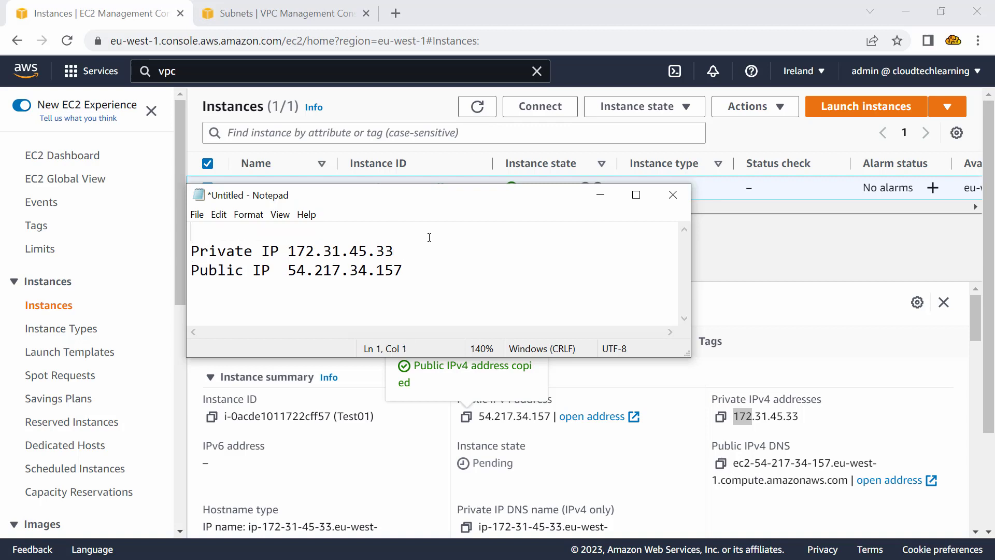
key("Down")
key("End")
Return to the EC2 instances list and stop the Test01 instance, confirming the stop request.
left_click(804, 288)
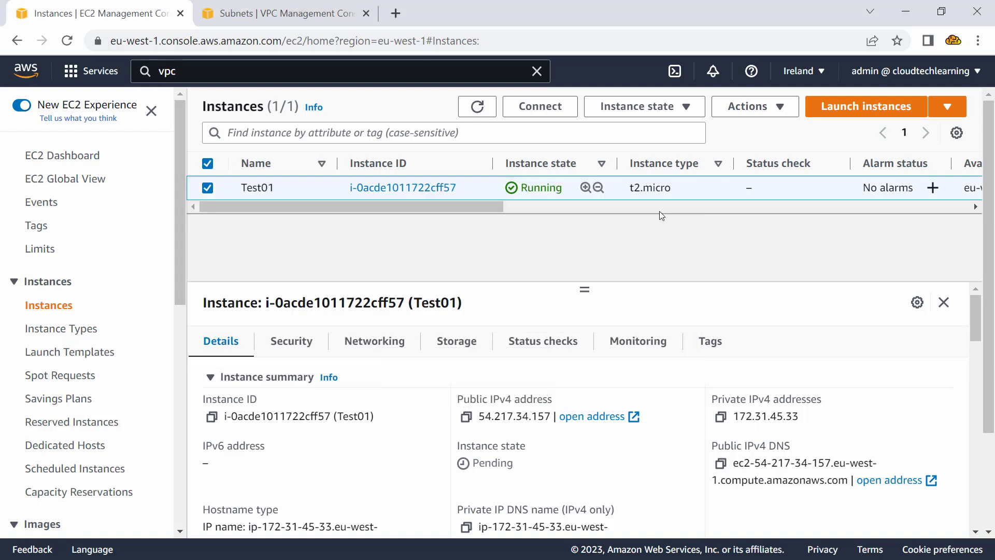
left_click(685, 108)
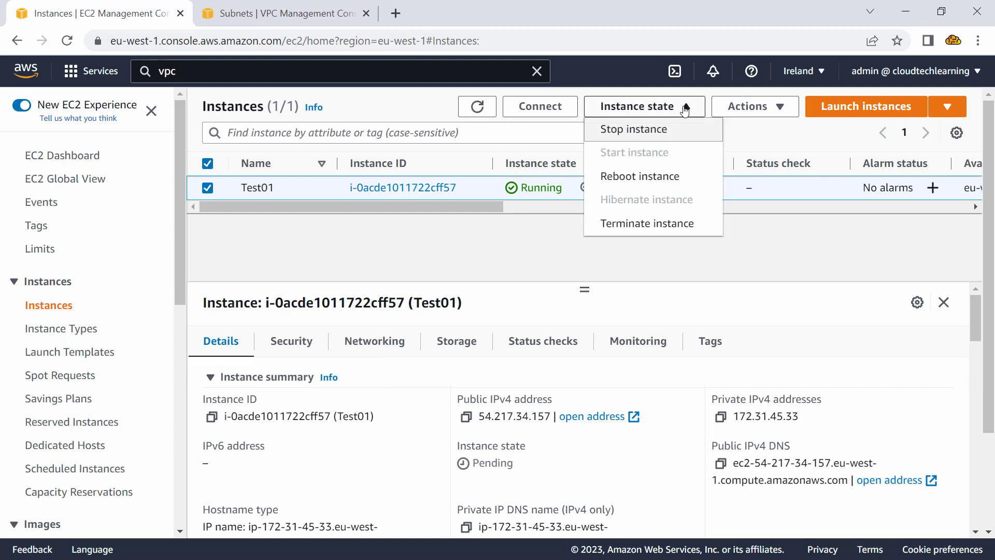
left_click(670, 133)
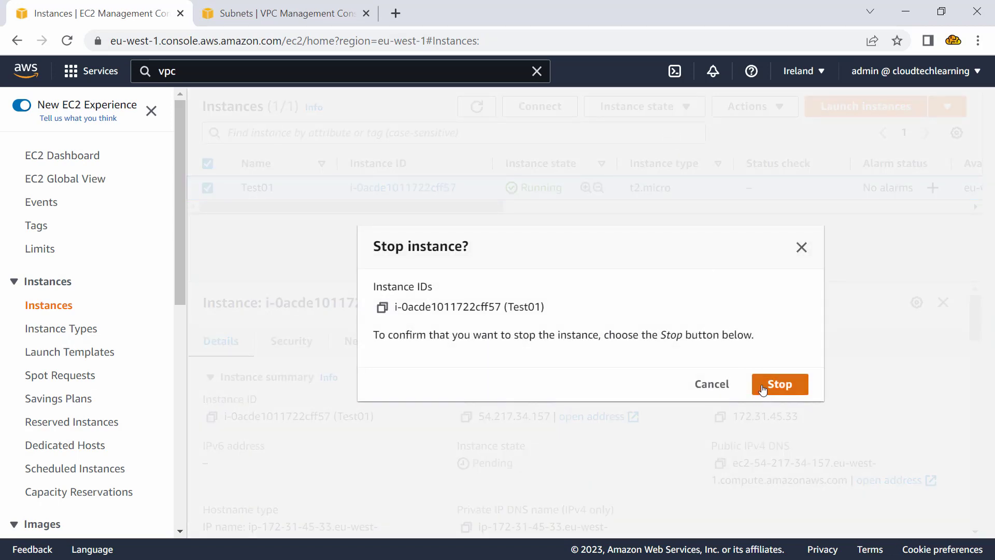
left_click(762, 390)
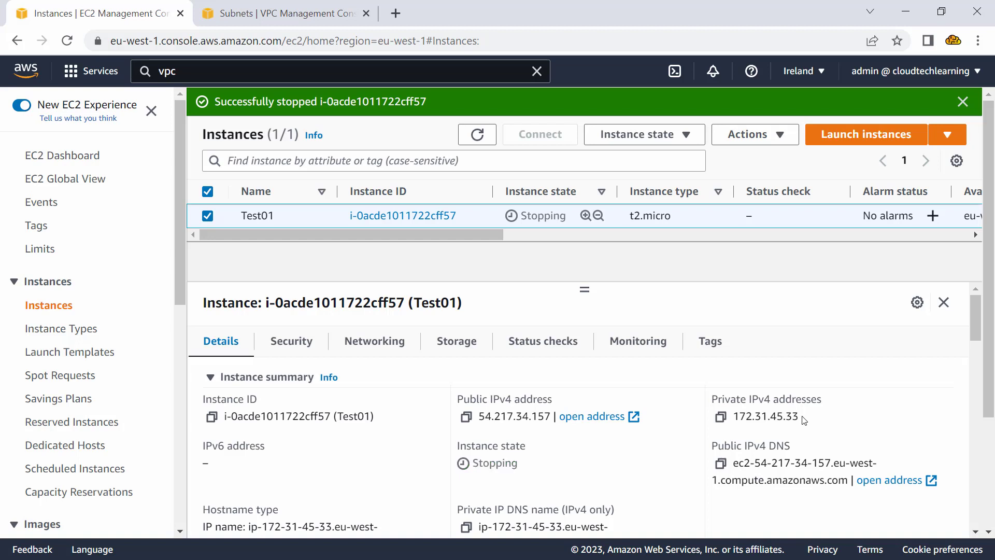
Refresh the instances list until Test01's state updates, glancing at the recorded addresses in Notepad meanwhile.
left_click(478, 135)
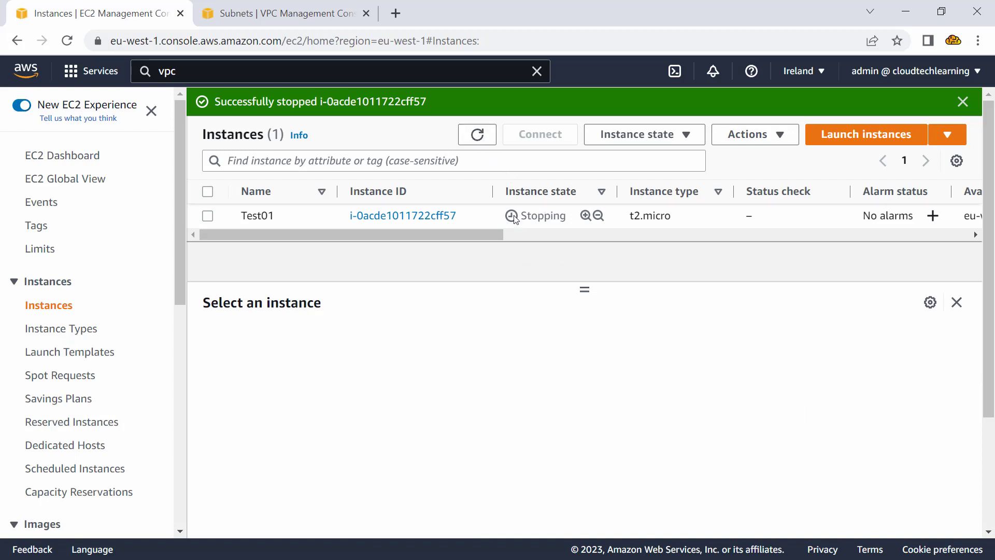
left_click(490, 141)
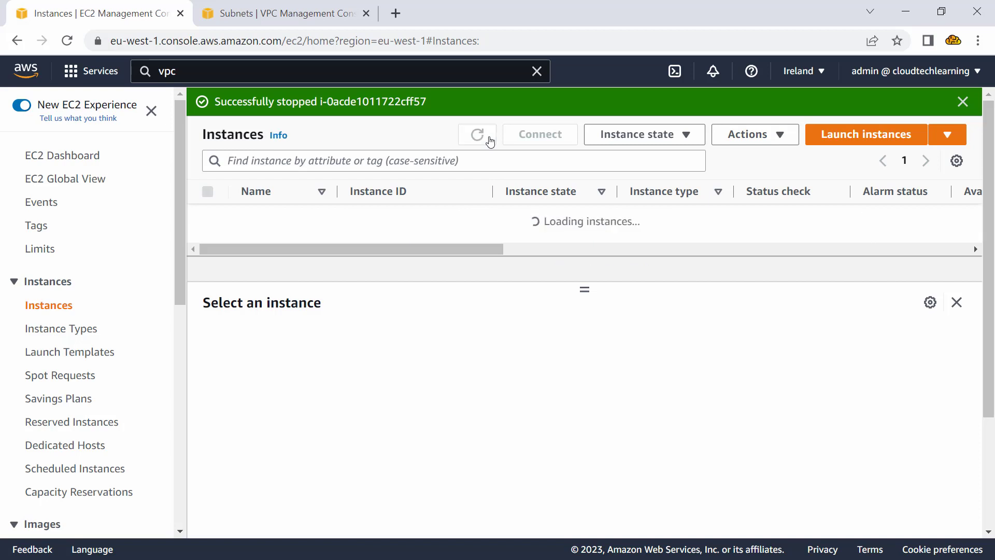
left_click(477, 135)
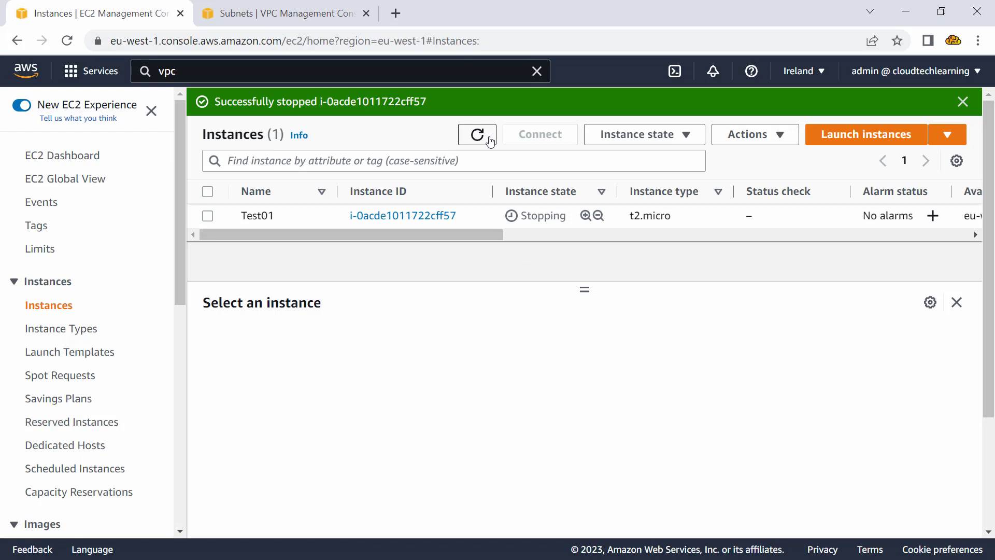
key("alt+Tab")
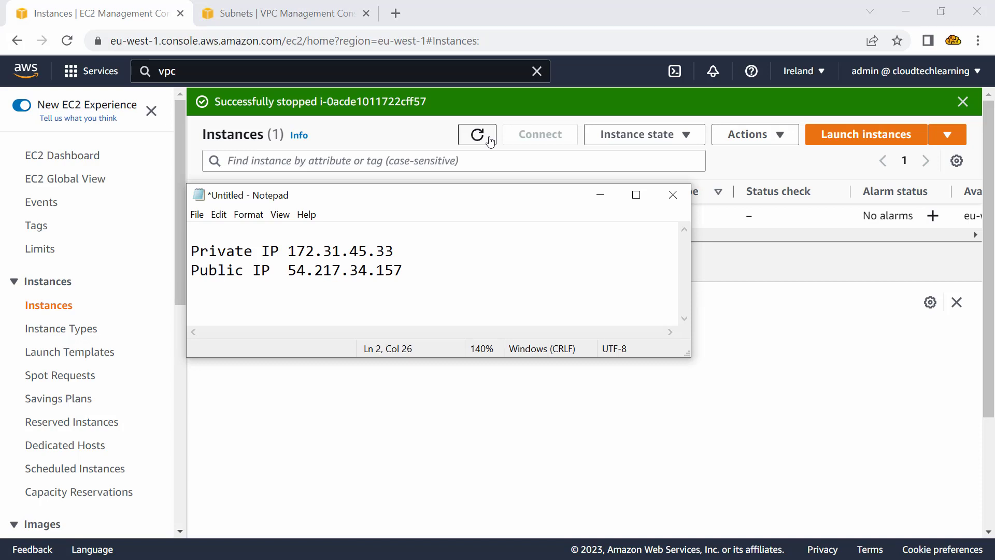
left_click(490, 138)
left_click(489, 138)
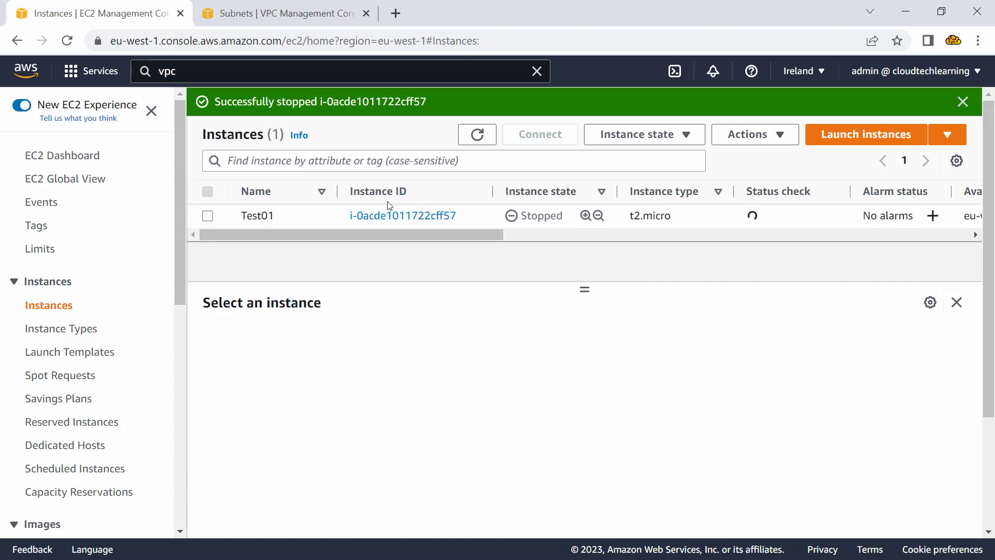
Select the stopped Test01 instance and check its private and public IPv4 addresses.
left_click(208, 216)
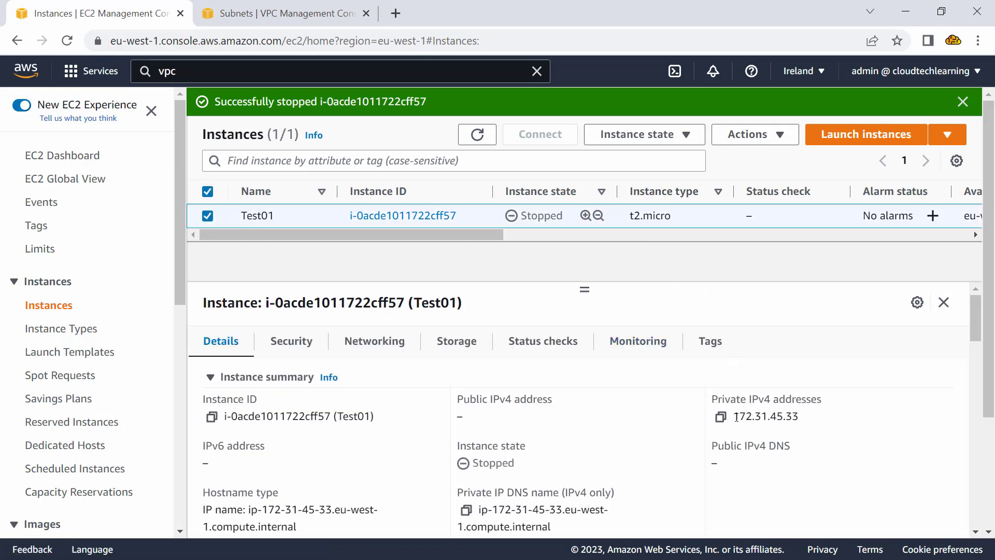
left_click_drag(735, 417, 799, 417)
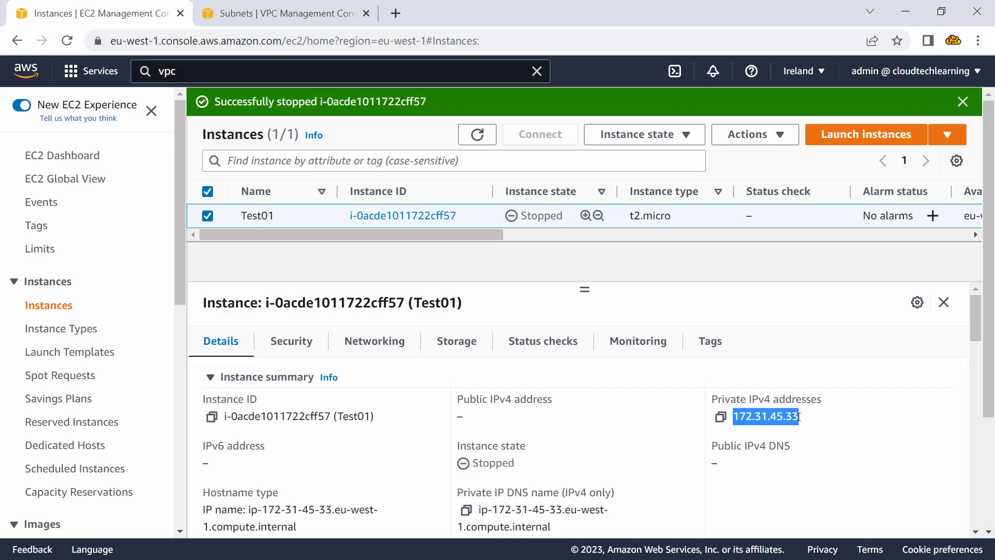
double_click(458, 418)
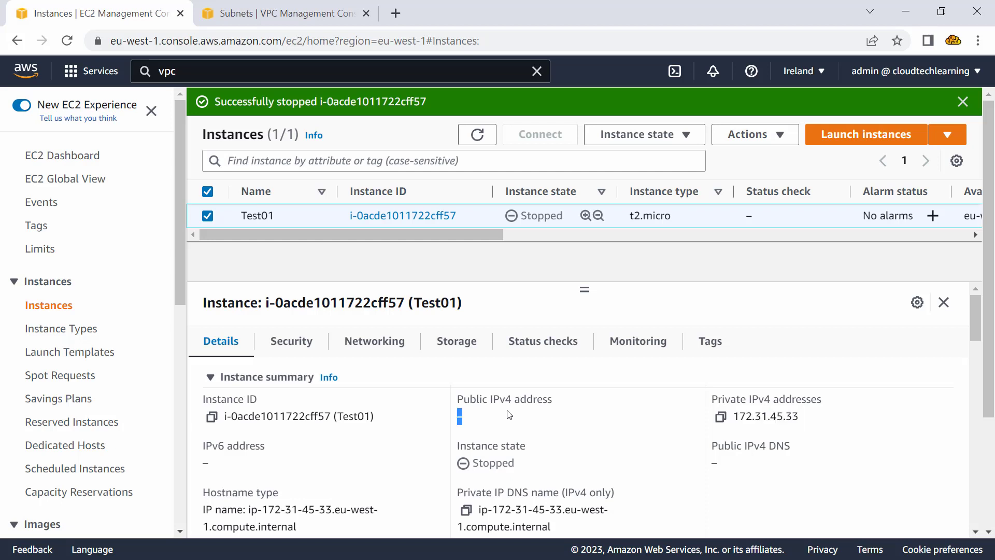
Start the Test01 instance again, check its private IPv4 address and dismiss the notification banners.
left_click(642, 134)
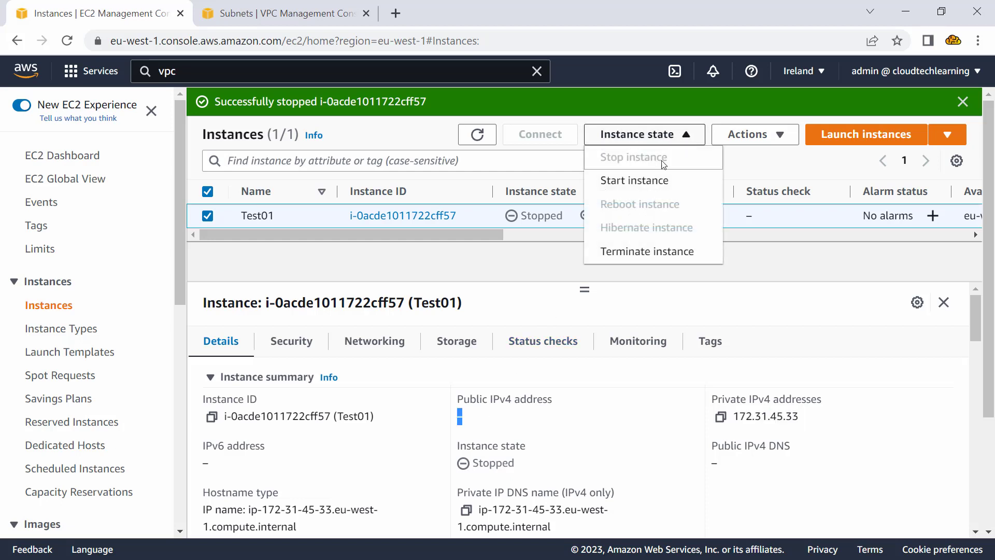
left_click(650, 185)
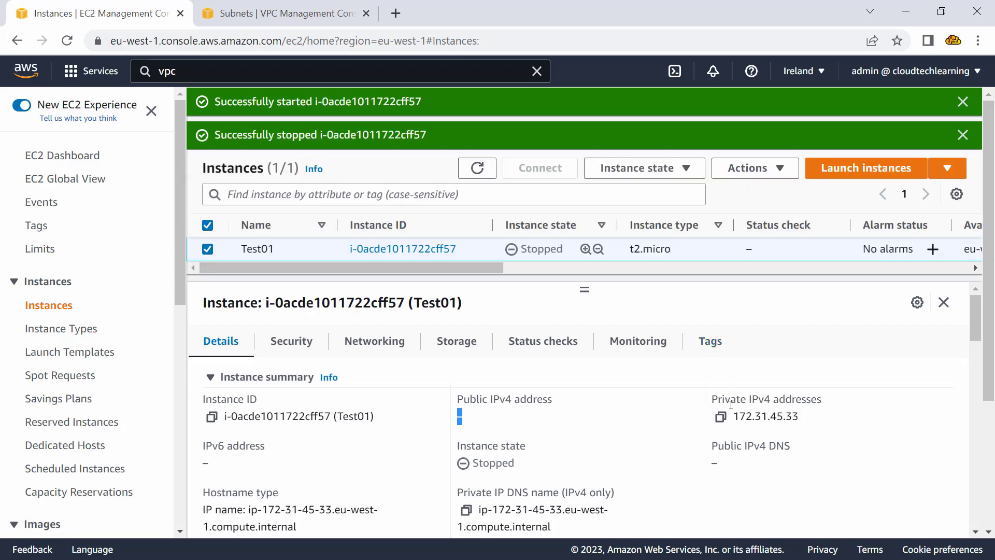
left_click_drag(733, 412, 799, 415)
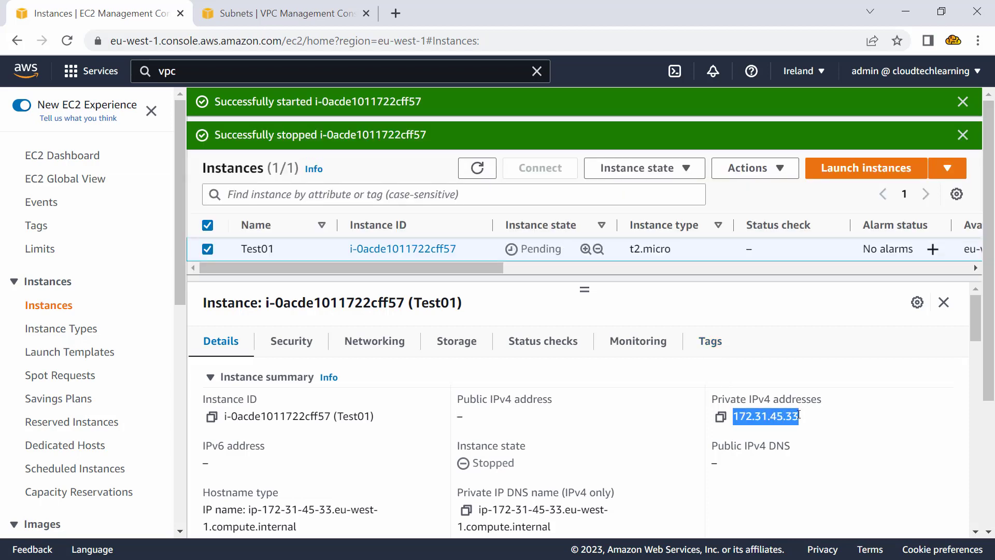
left_click(962, 103)
left_click(961, 103)
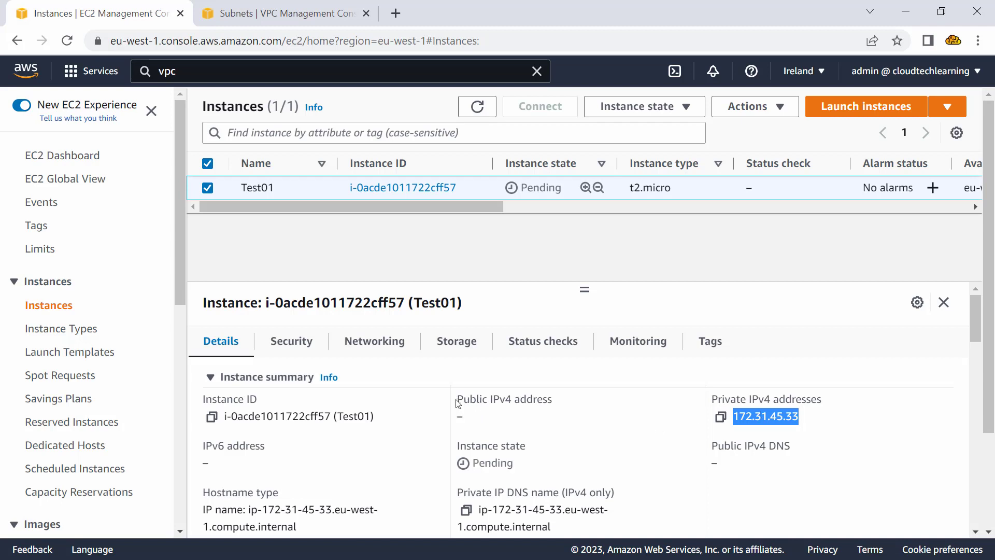
Reload the instances page, copy Test01's public IPv4 address and add 34.244.236.128 beside the earlier public IP in Notepad.
left_click_drag(457, 400, 579, 403)
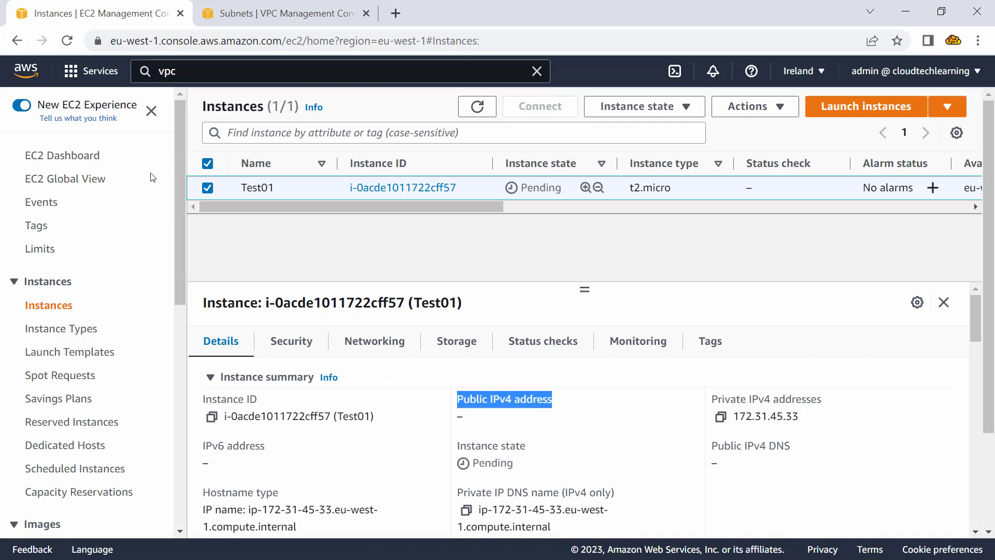
left_click(66, 42)
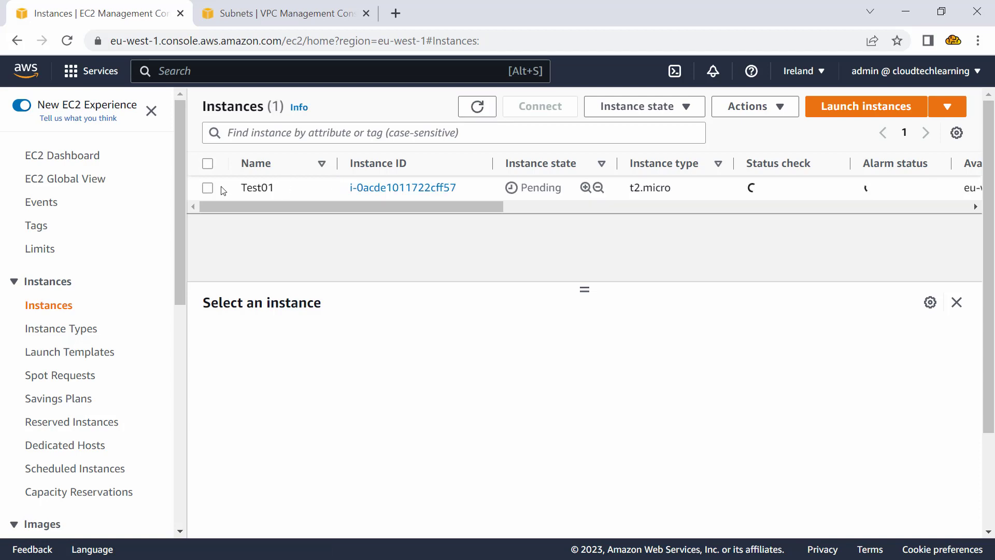
left_click(209, 190)
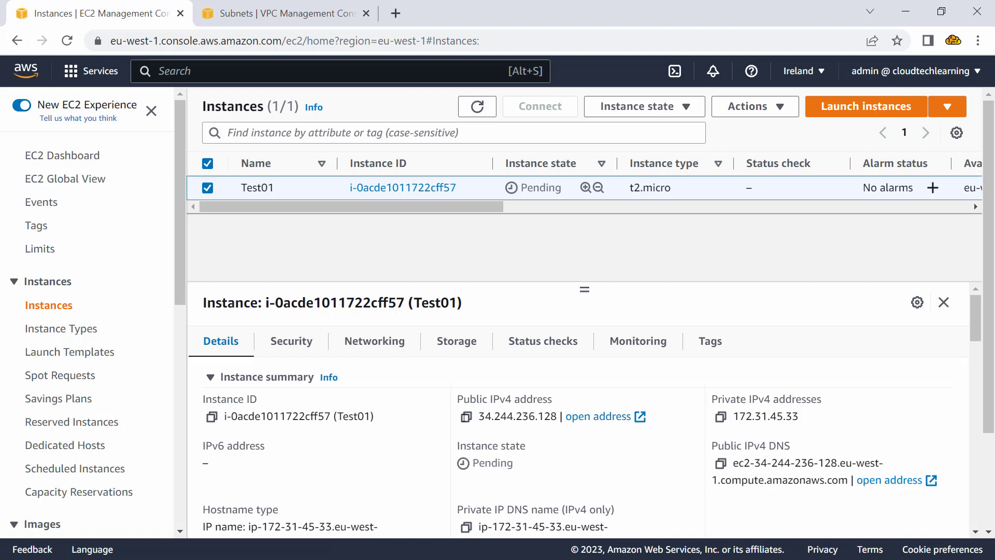
left_click(466, 417)
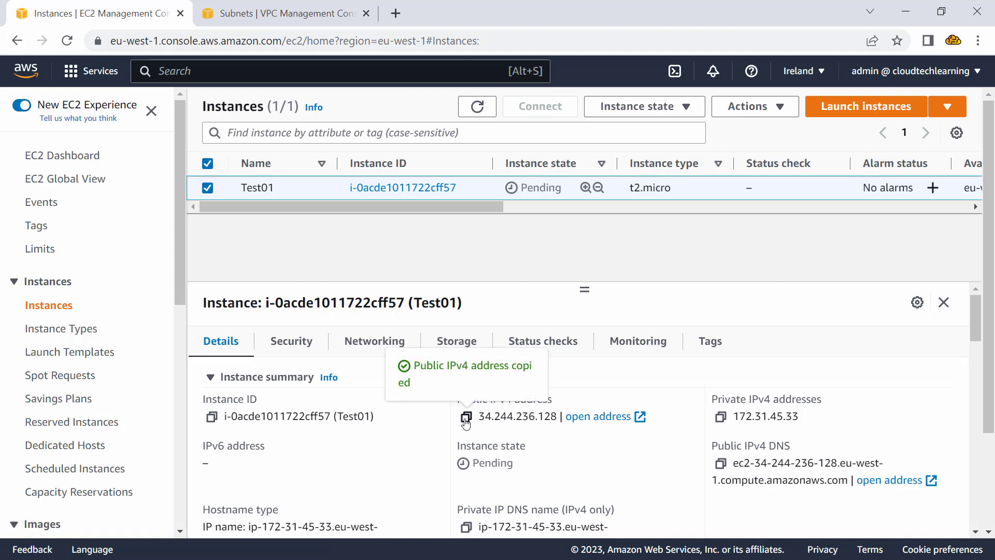
key("alt+Tab")
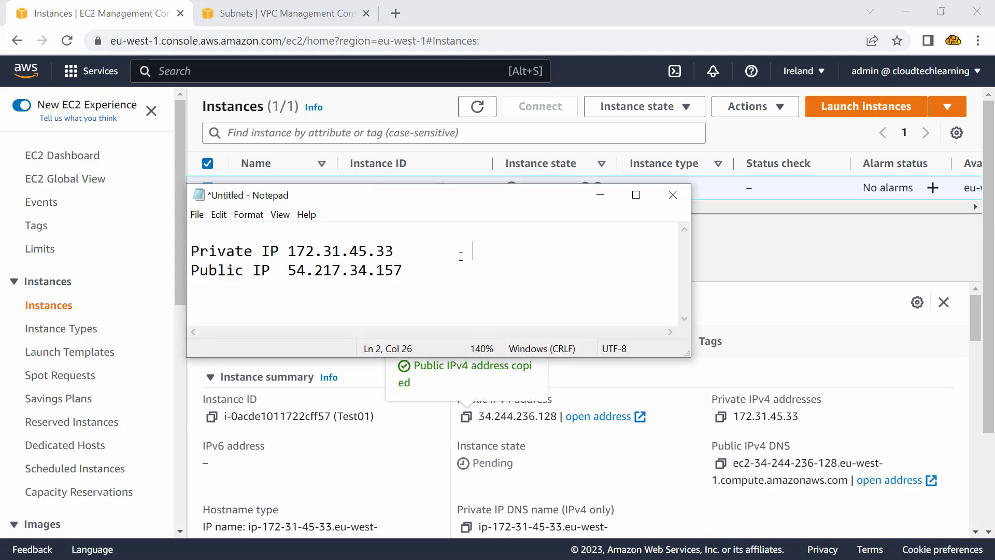
key("Down")
key("ctrl+v")
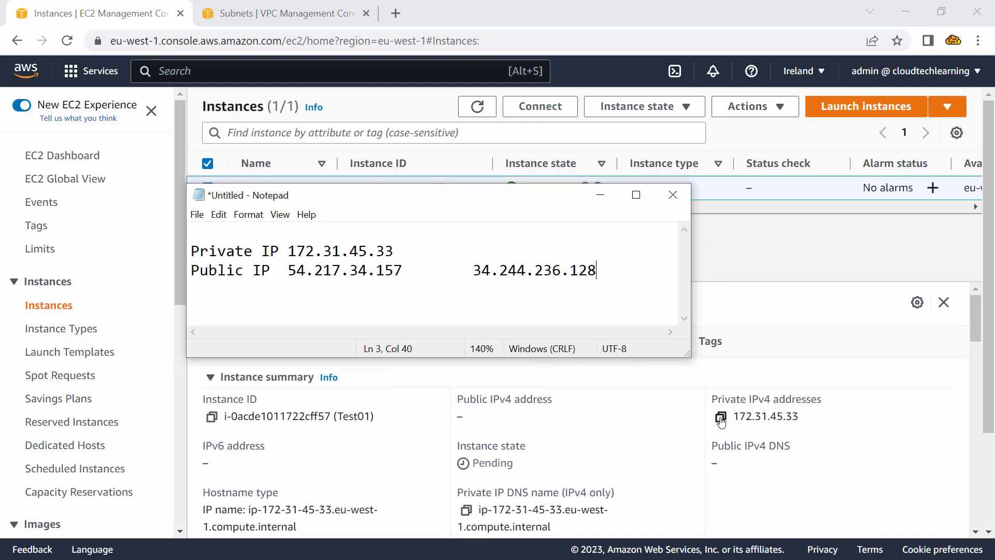
Copy Test01's private IPv4 address and add 172.31.45.33 beside the earlier private IP in Notepad.
left_click(720, 416)
key("alt+Tab")
left_click(445, 254)
key("ctrl+v")
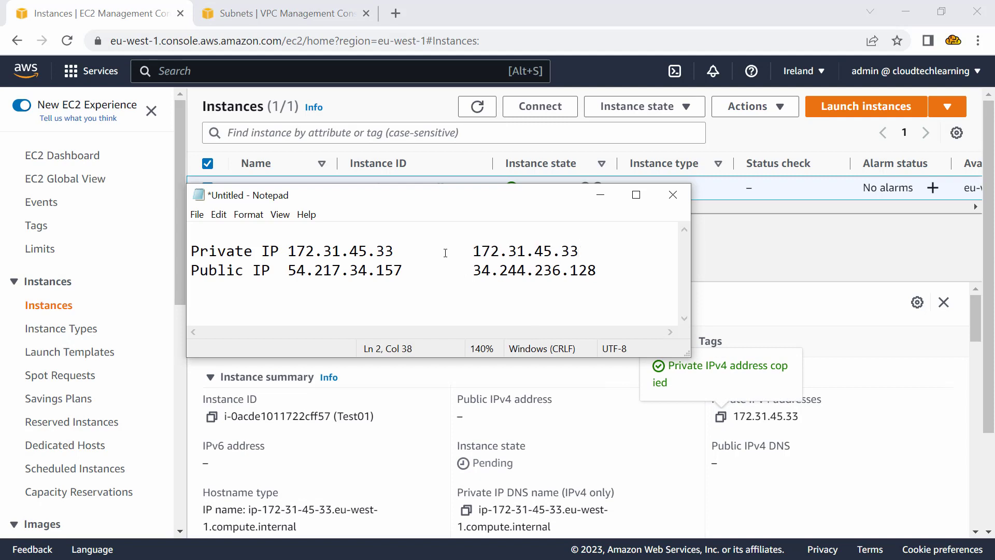
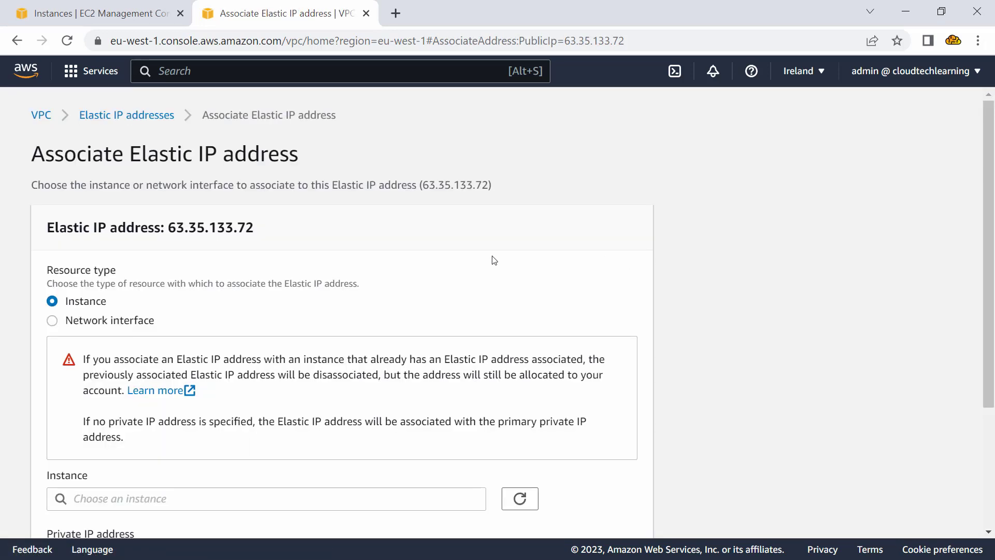
Check which instances and network interfaces are offered for the Elastic IP association, ending with Instance as the resource type.
scroll(495, 260, "down", 1)
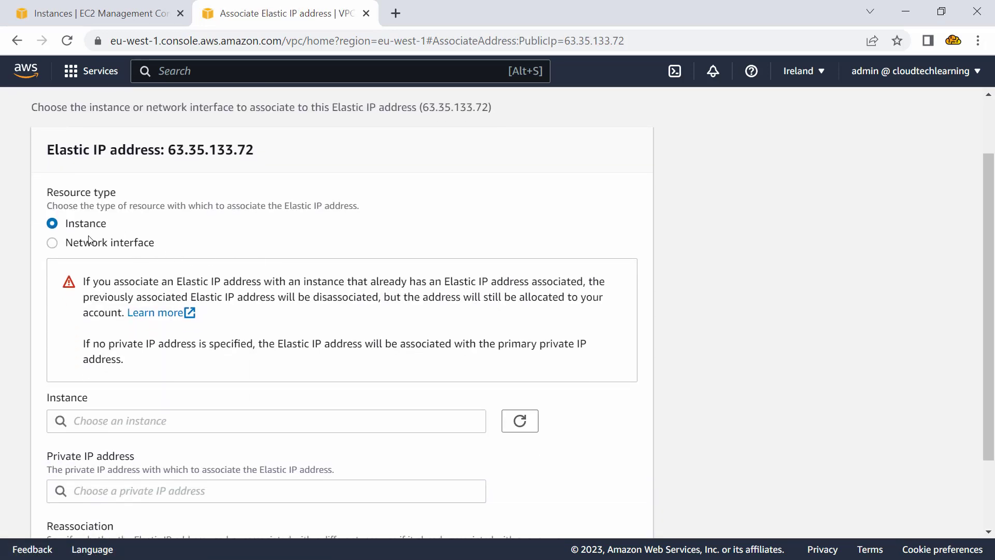
scroll(100, 260, "down", 1)
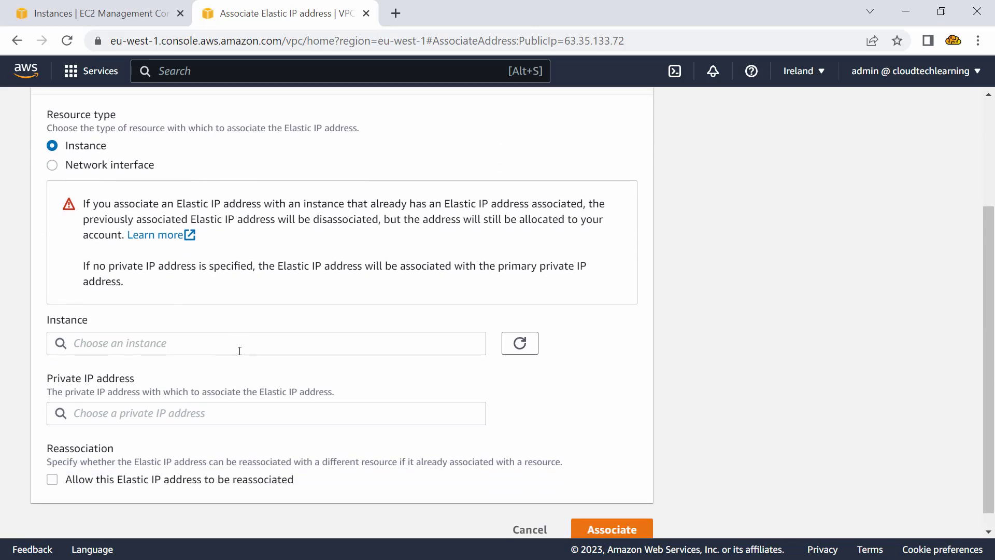
left_click(240, 352)
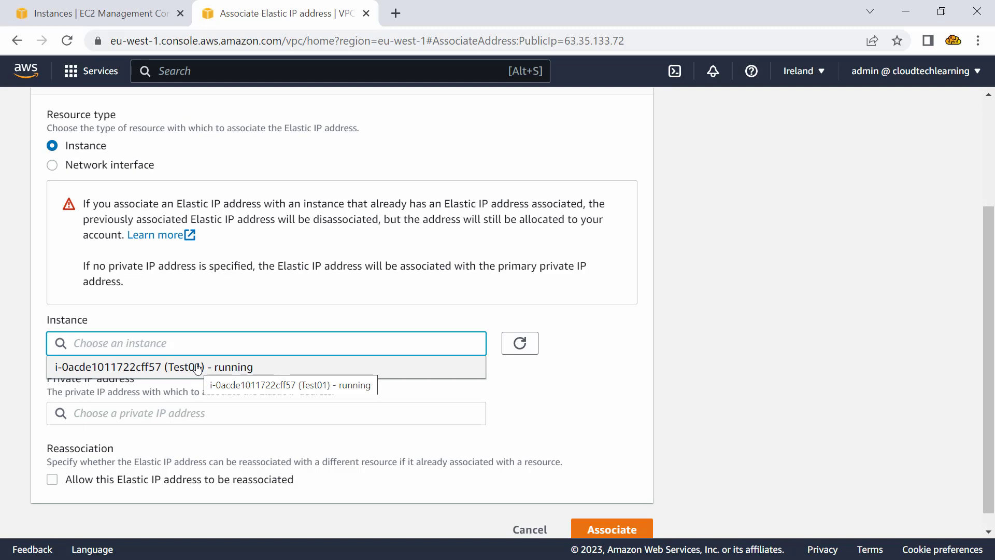
left_click(148, 174)
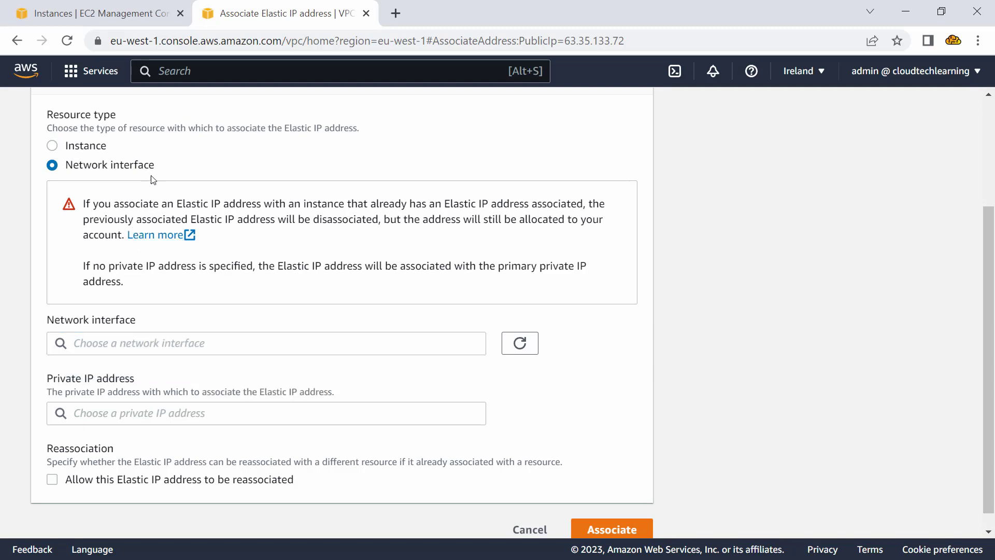
left_click(132, 342)
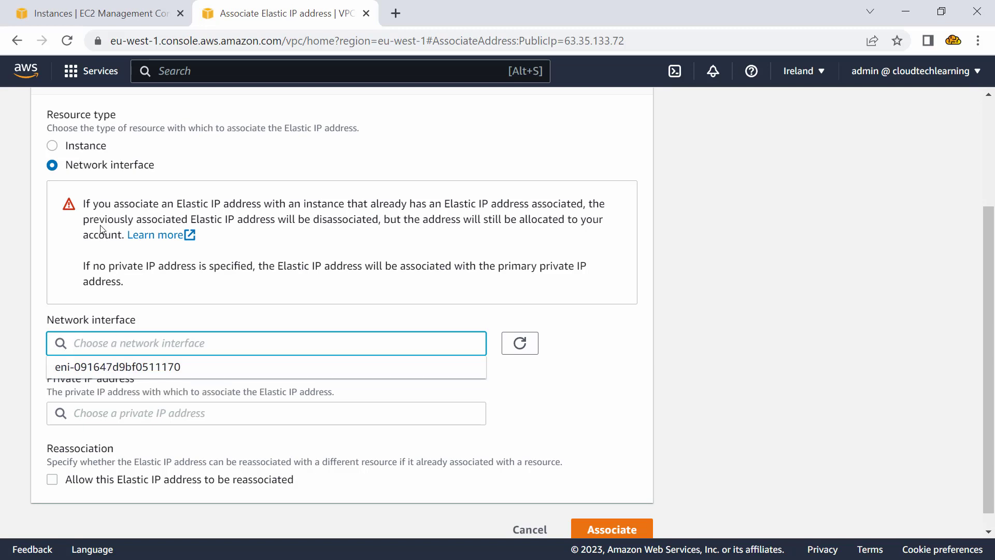
left_click(57, 148)
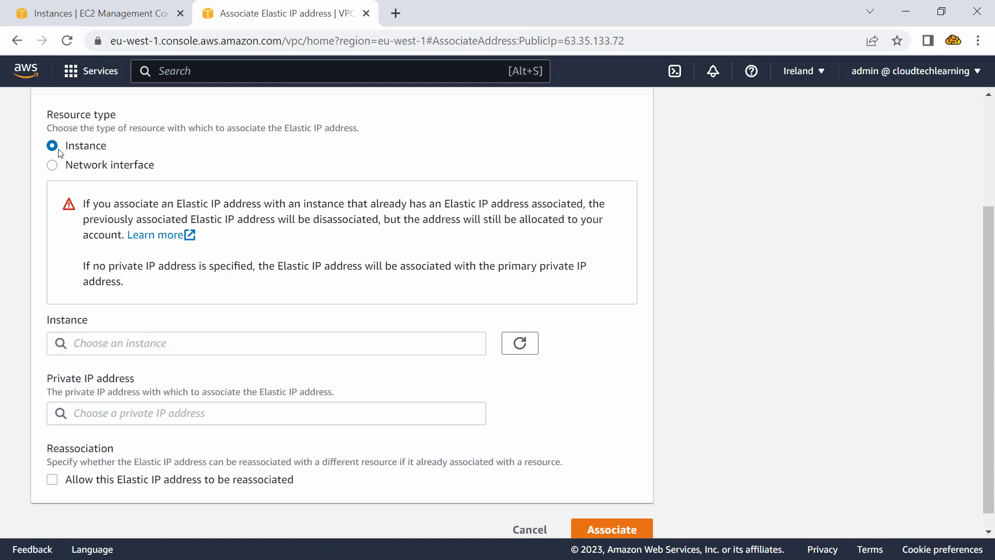
Choose the Test01 instance and private IP address 172.31.45.33 for the association, and allow the Elastic IP address to be reassociated.
left_click(104, 354)
left_click(111, 365)
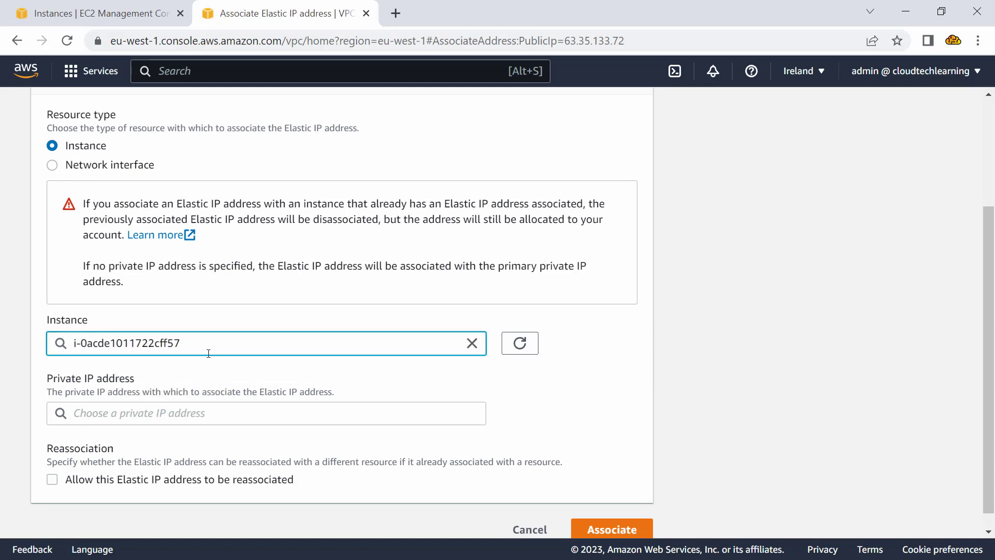
left_click(211, 411)
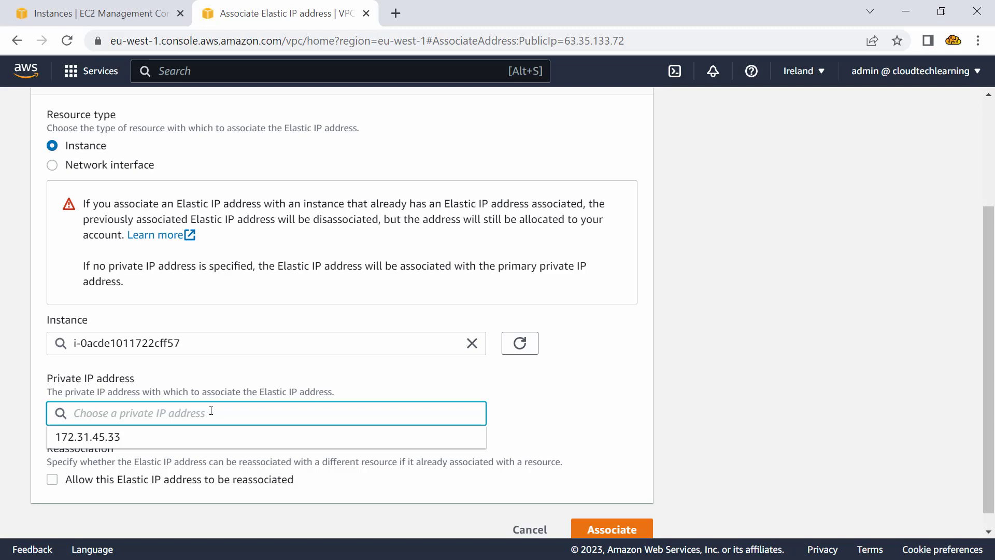
left_click(131, 437)
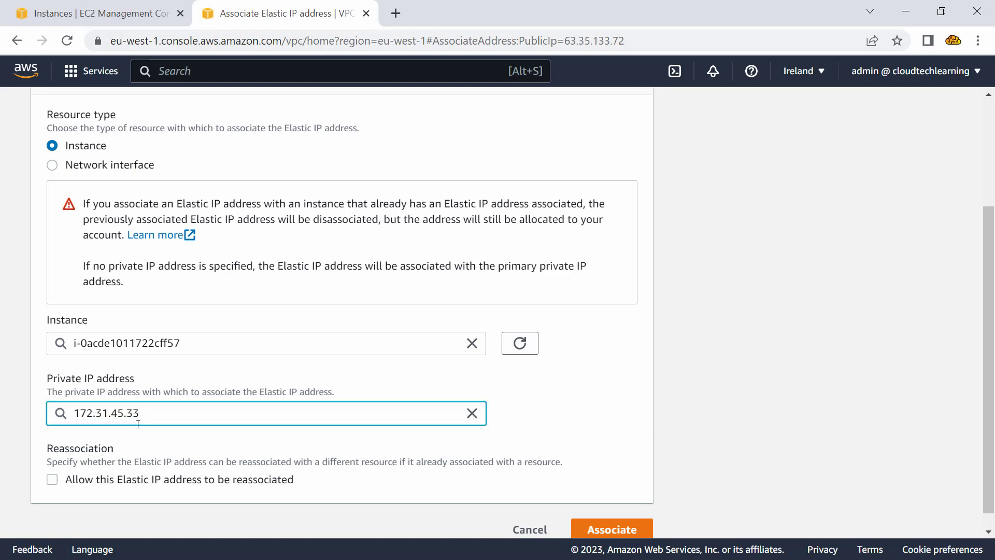
left_click(238, 483)
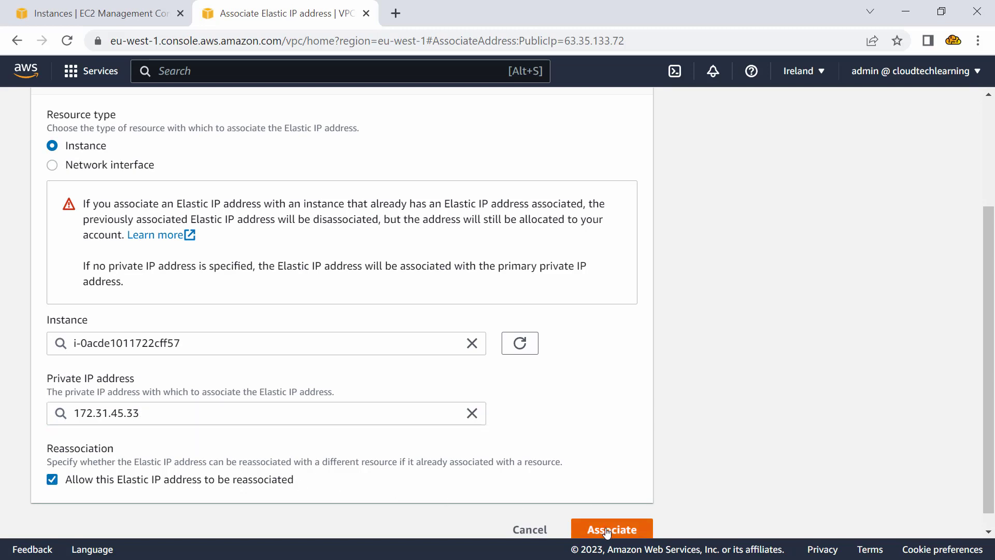
Associate Elastic IP address 63.35.133.72 with the chosen instance and check the entry's associated instance and private IP address.
scroll(560, 473, "up", 3)
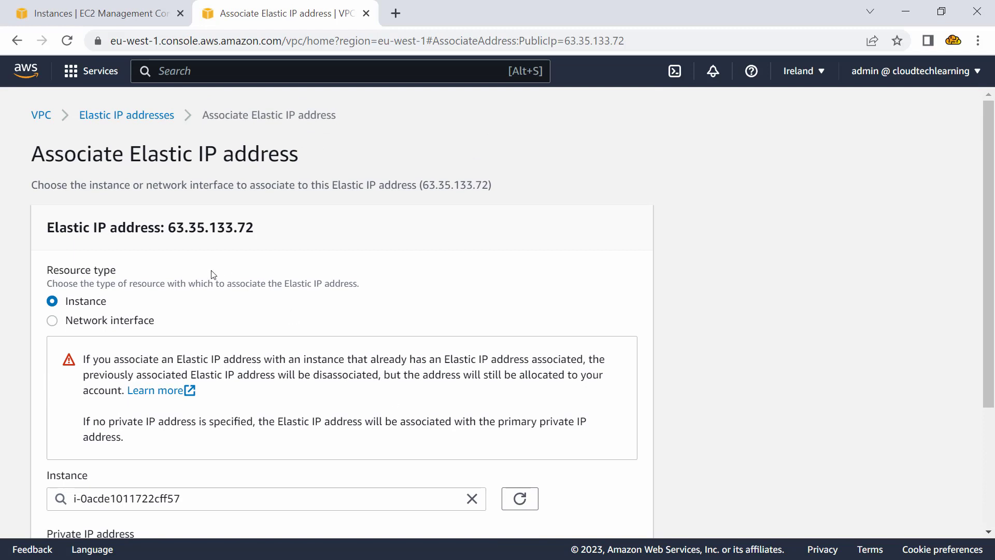
left_click_drag(169, 224, 260, 242)
scroll(255, 266, "down", 3)
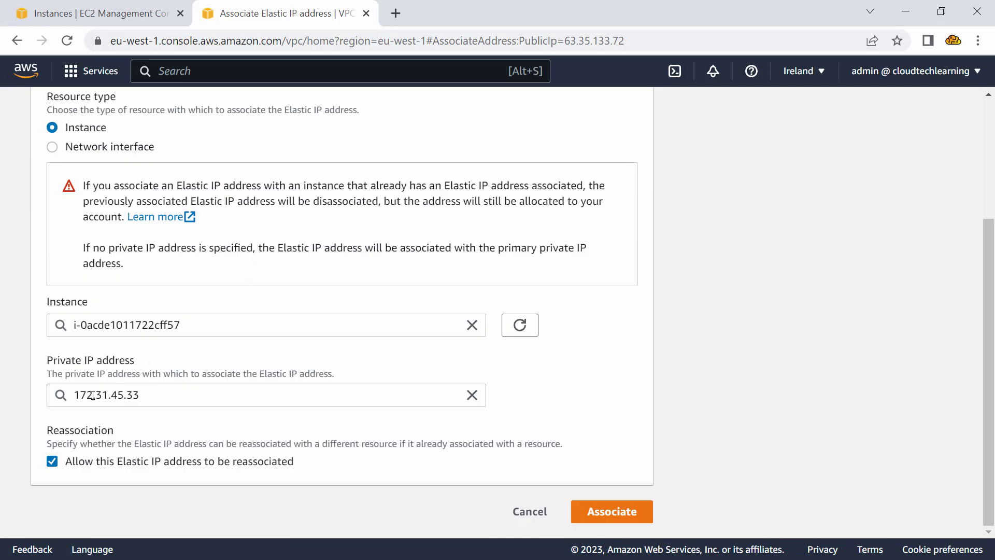
left_click(616, 514)
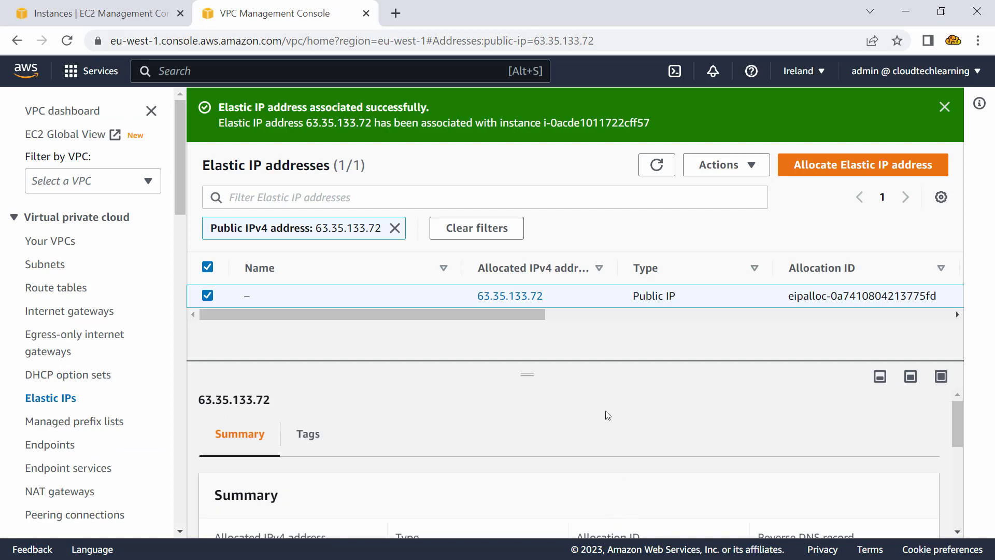
left_click_drag(513, 315, 726, 328)
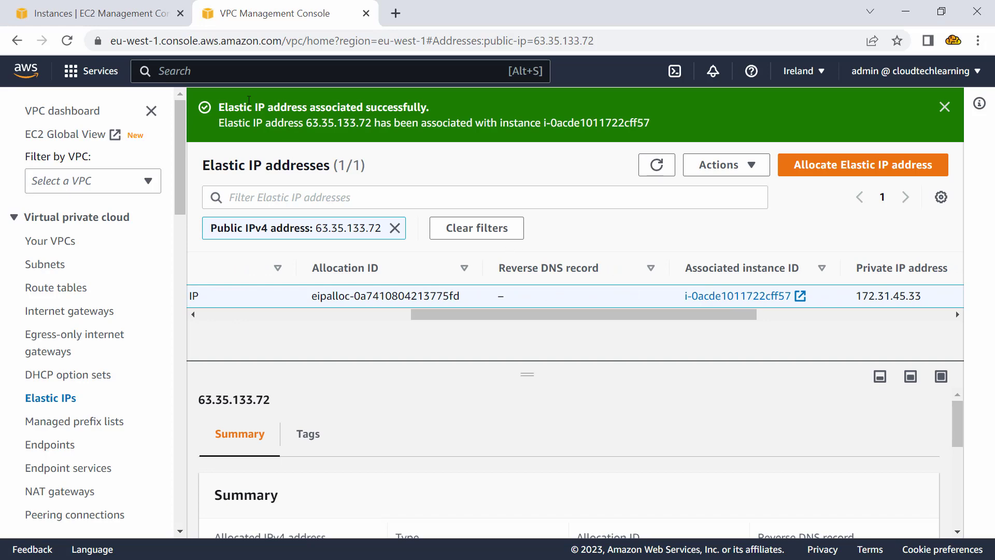
Refresh the EC2 instances list, reselect Test01 and compare its public and private IPv4 addresses with those noted in Notepad.
left_click(146, 14)
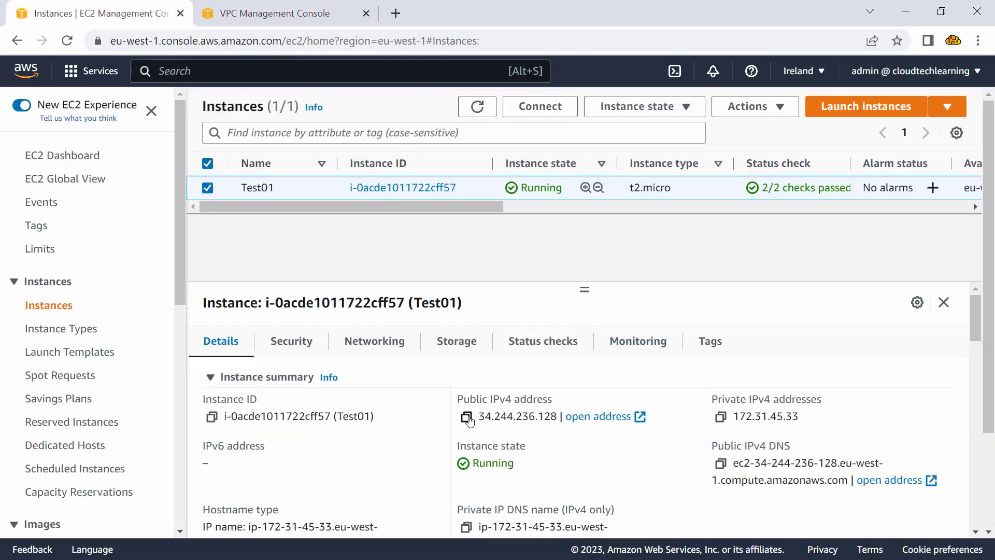
key("alt+Tab")
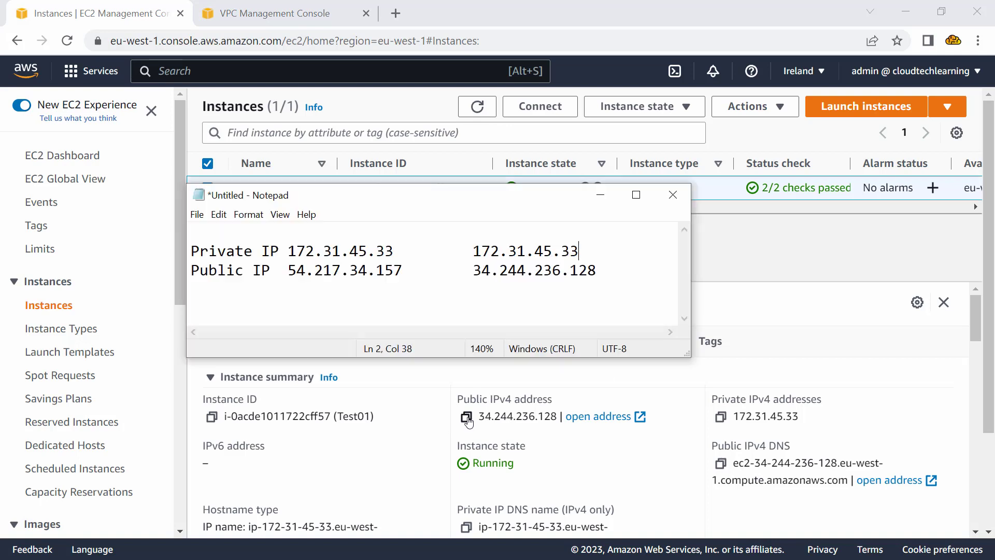
key("alt+Tab")
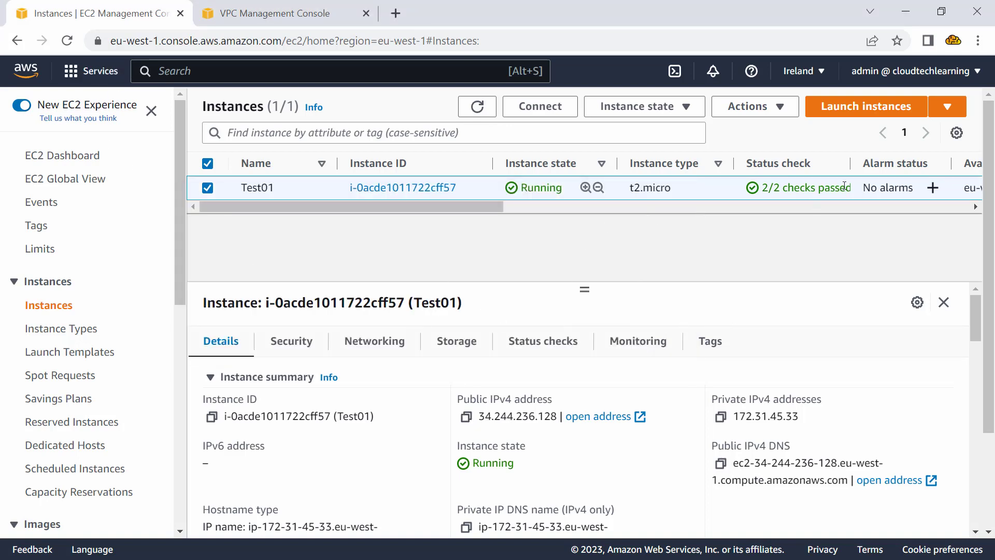
left_click(483, 107)
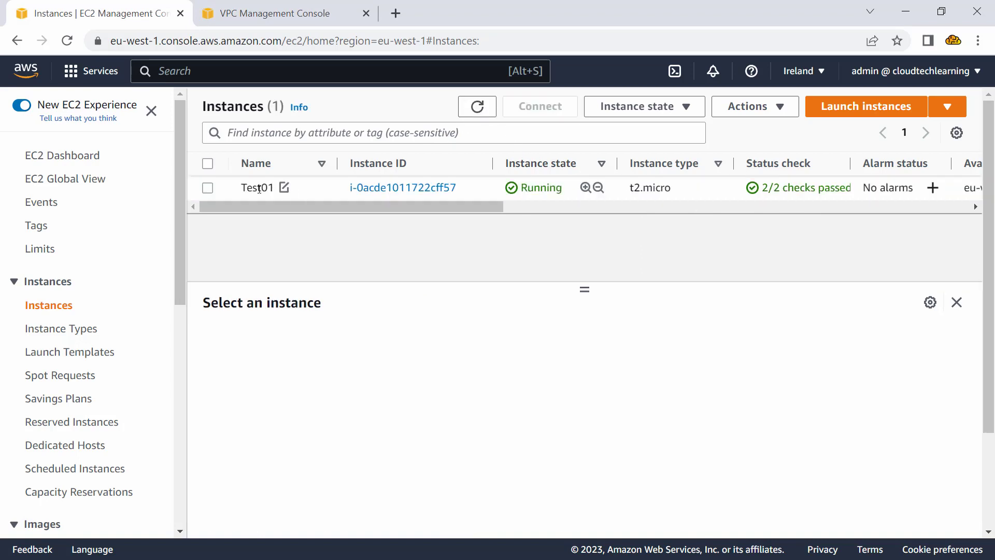
left_click(208, 189)
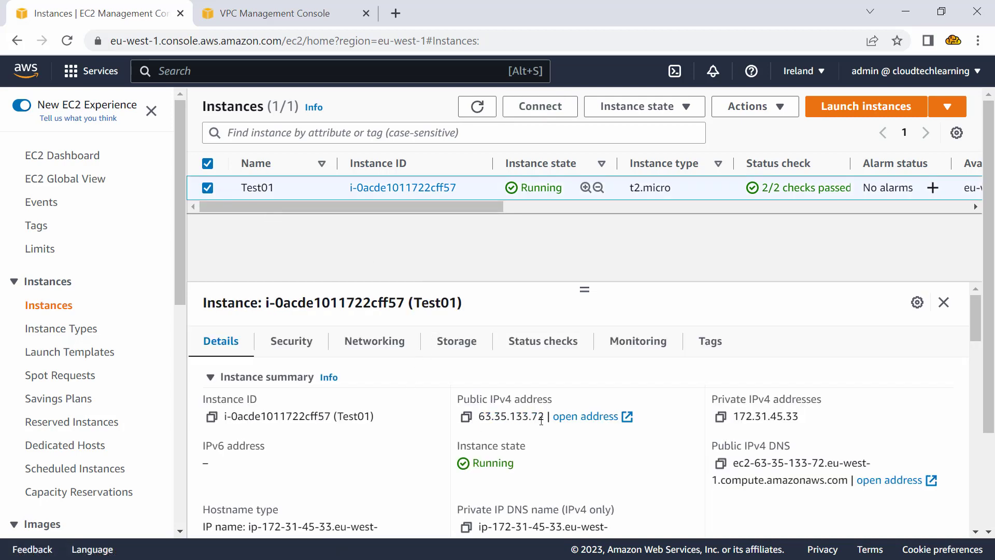
Open Test01's public IPv4 address in a new tab and recheck the Elastic IP entry before returning to the instances list.
left_click(614, 424)
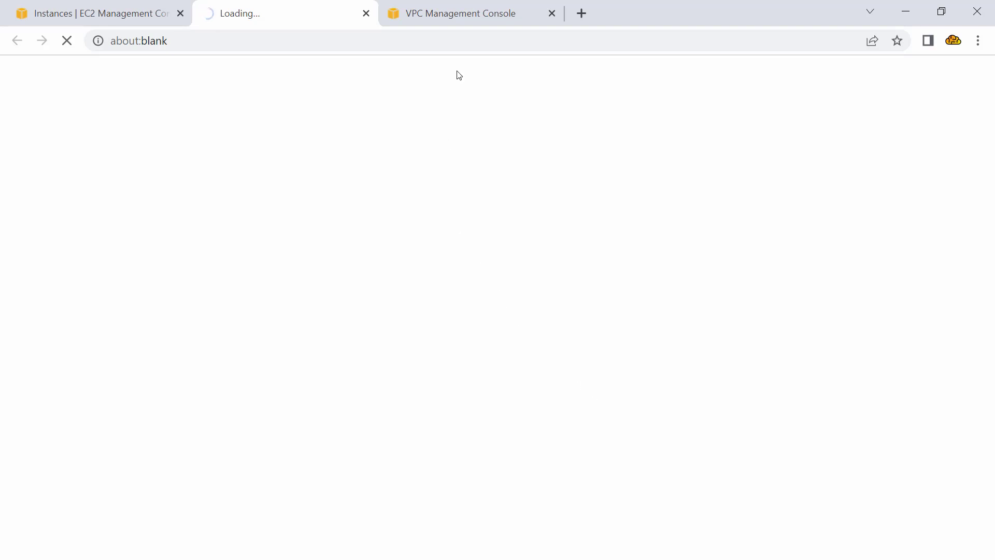
left_click(470, 21)
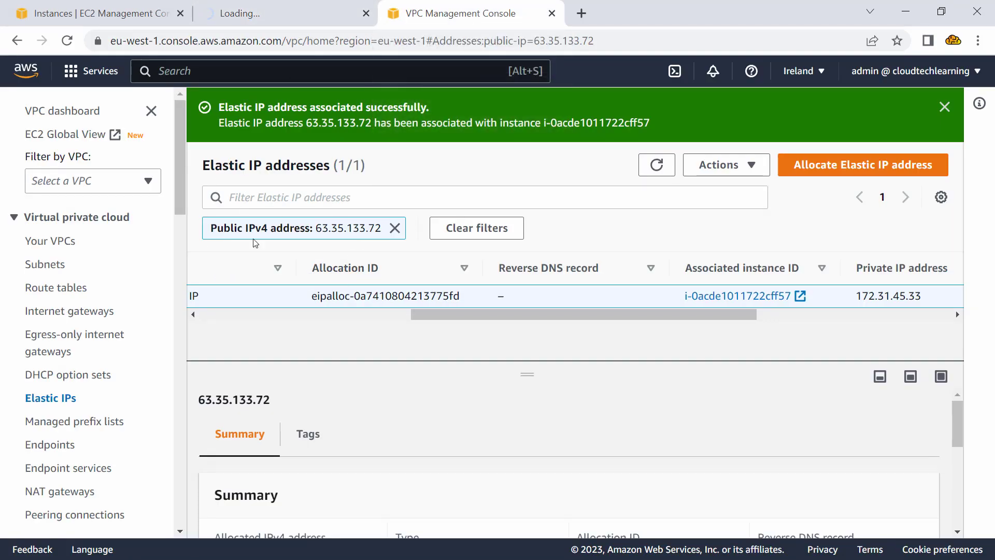
left_click_drag(448, 311, 202, 311)
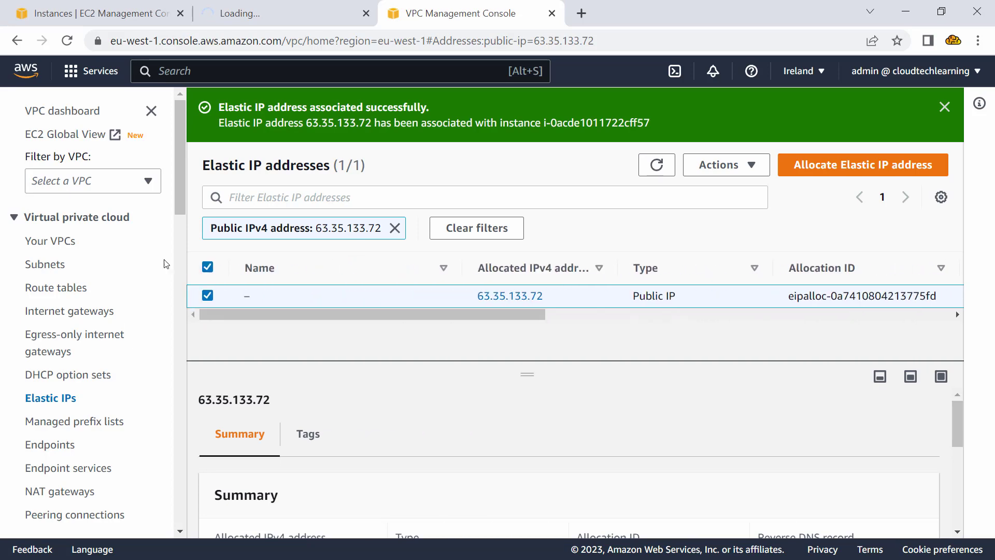
left_click(135, 20)
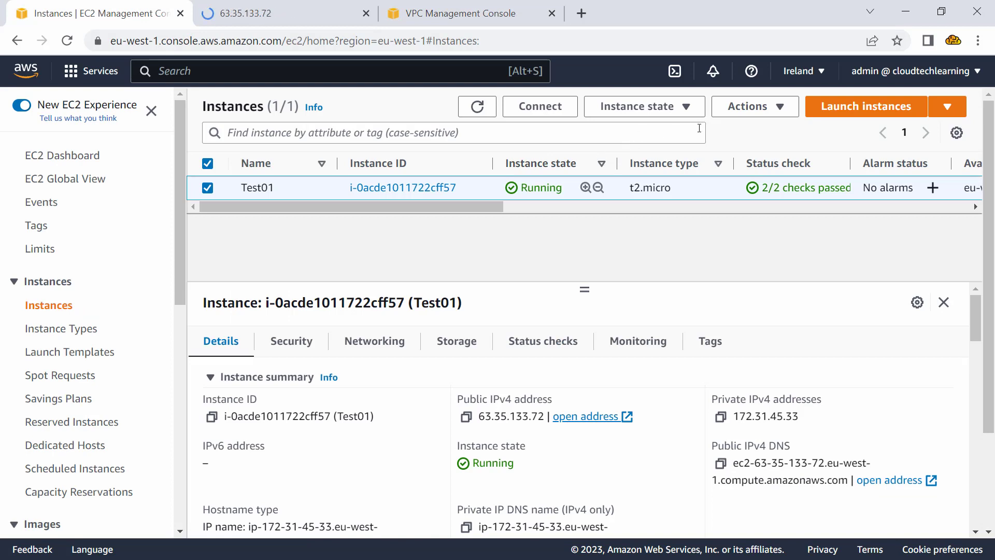
Stop the Test01 instance.
left_click(741, 107)
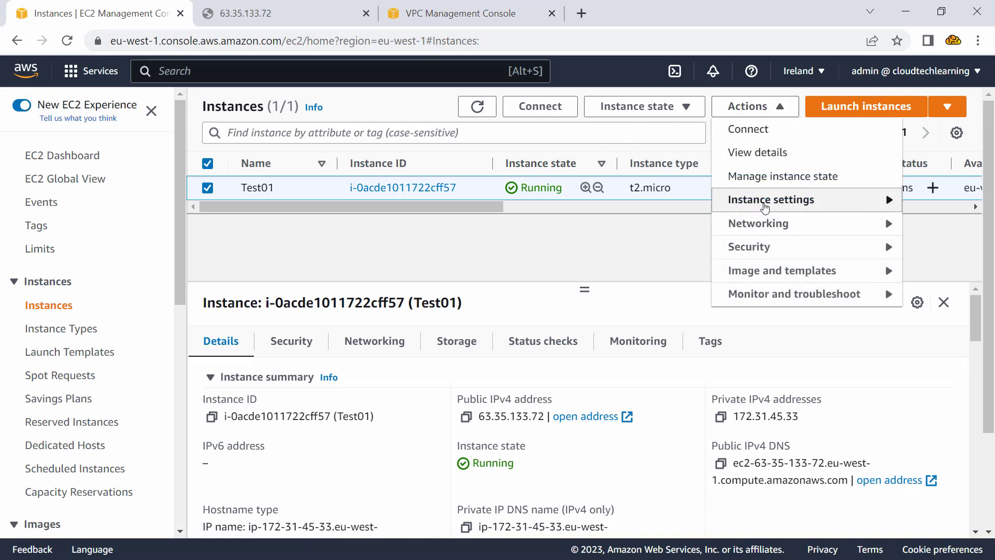
left_click(669, 104)
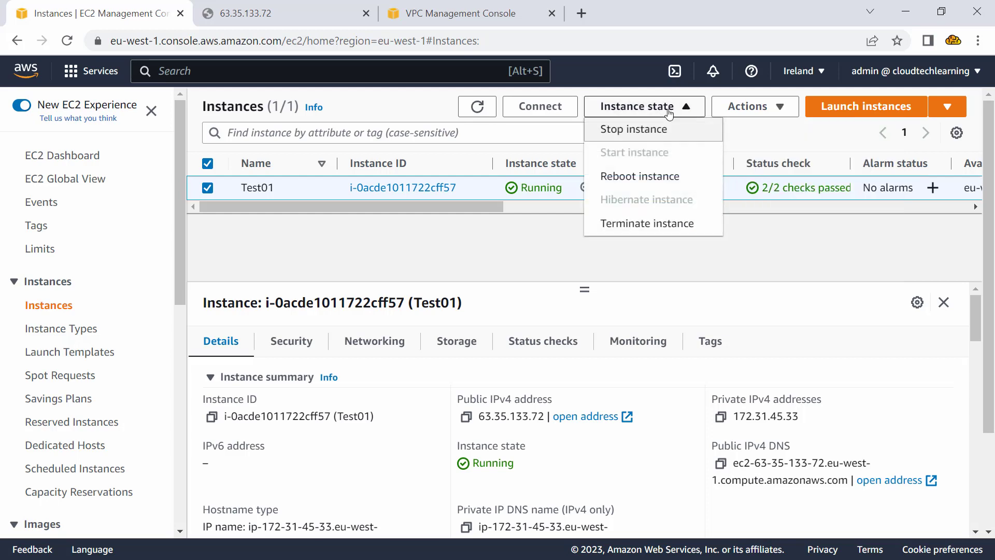
left_click(667, 131)
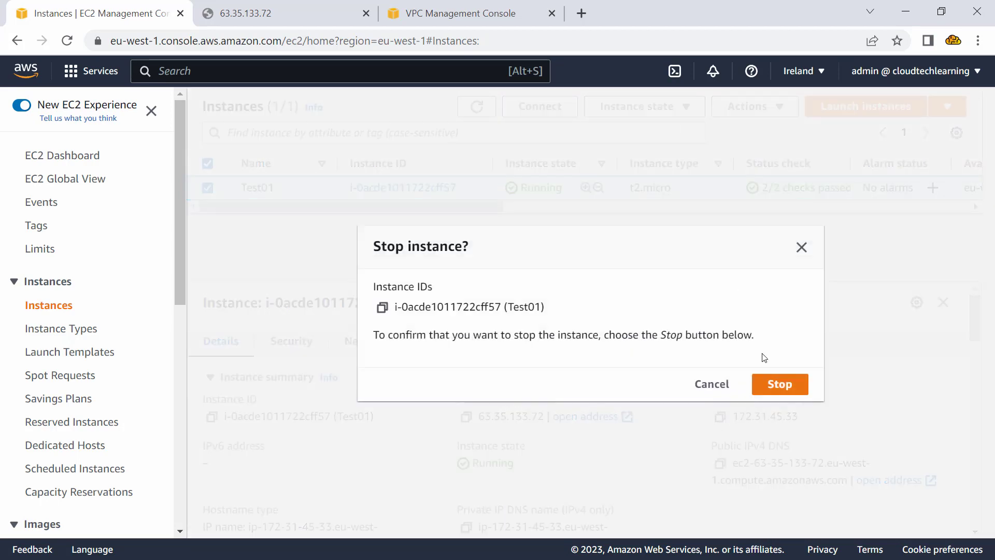
left_click(772, 384)
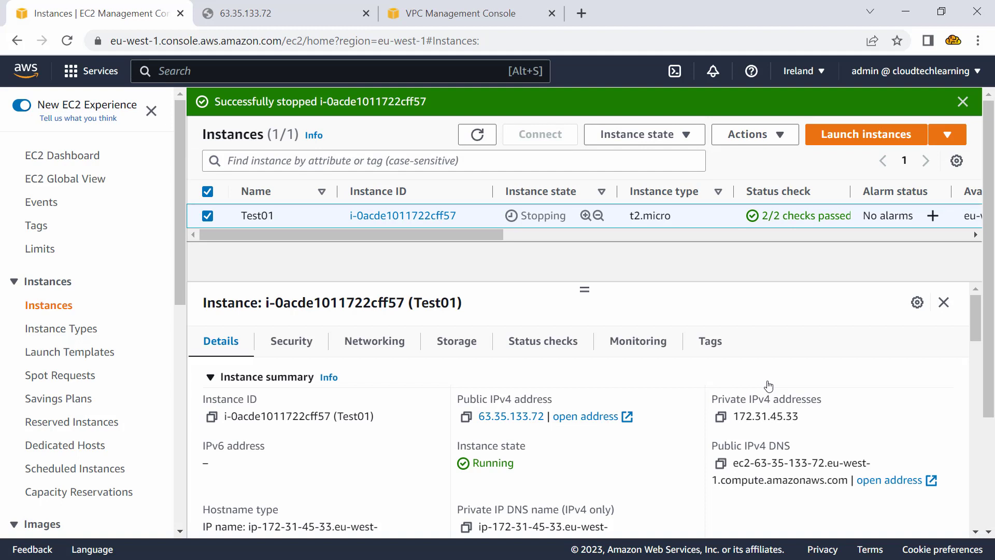
Reload the instances list, select Test01 and check its instance state and public IPv4 address.
left_click(76, 45)
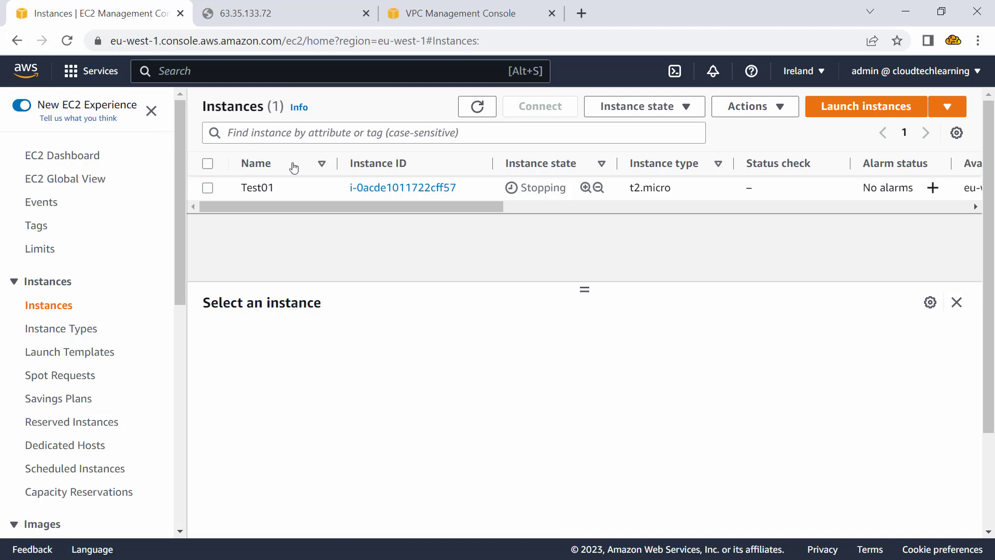
left_click(479, 109)
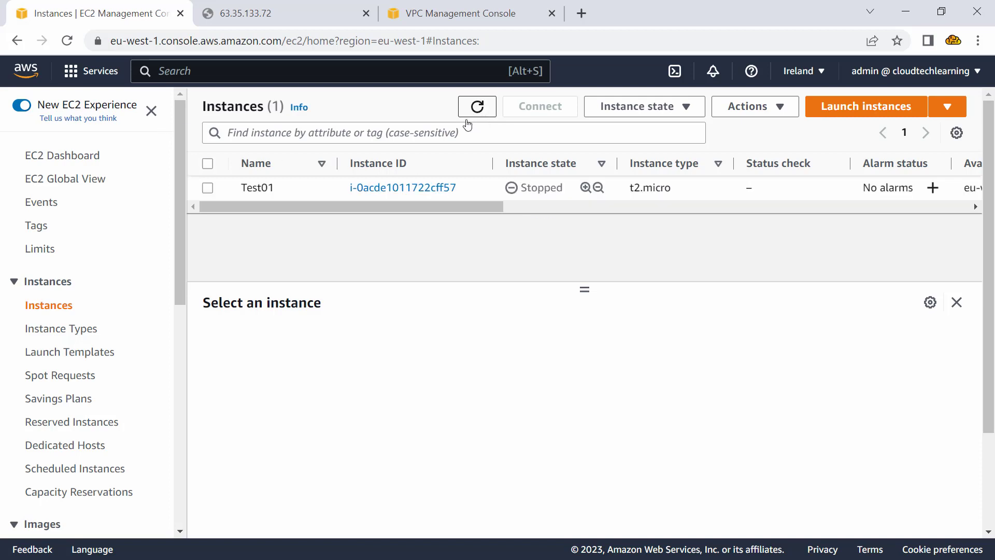
left_click(208, 189)
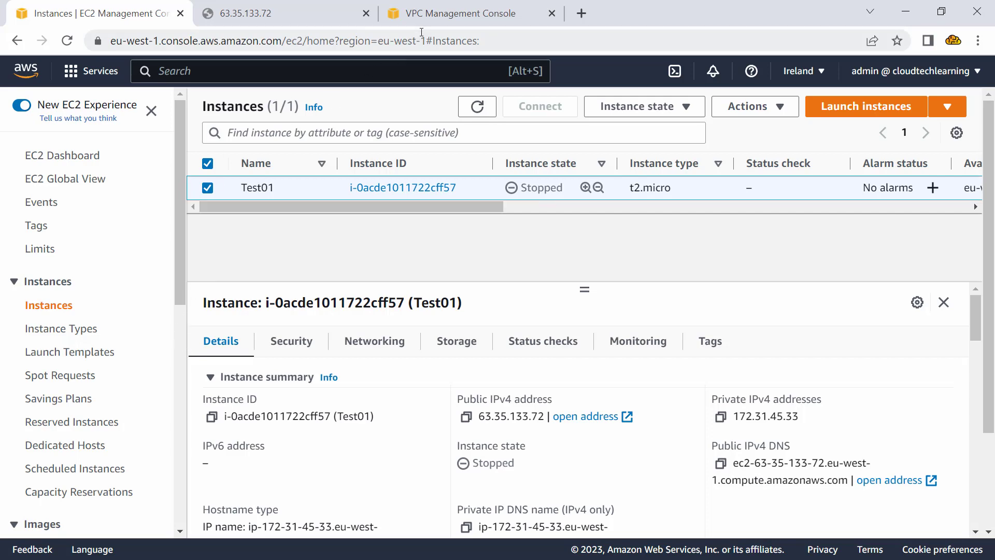
Disassociate Elastic IP address 63.35.133.72 from the Test01 instance in the VPC console.
left_click(438, 20)
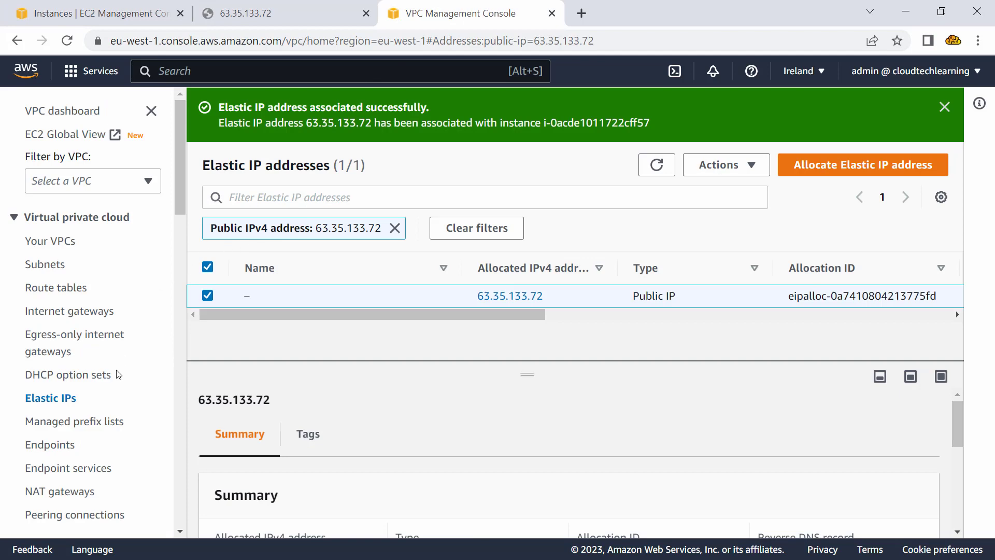
left_click(728, 162)
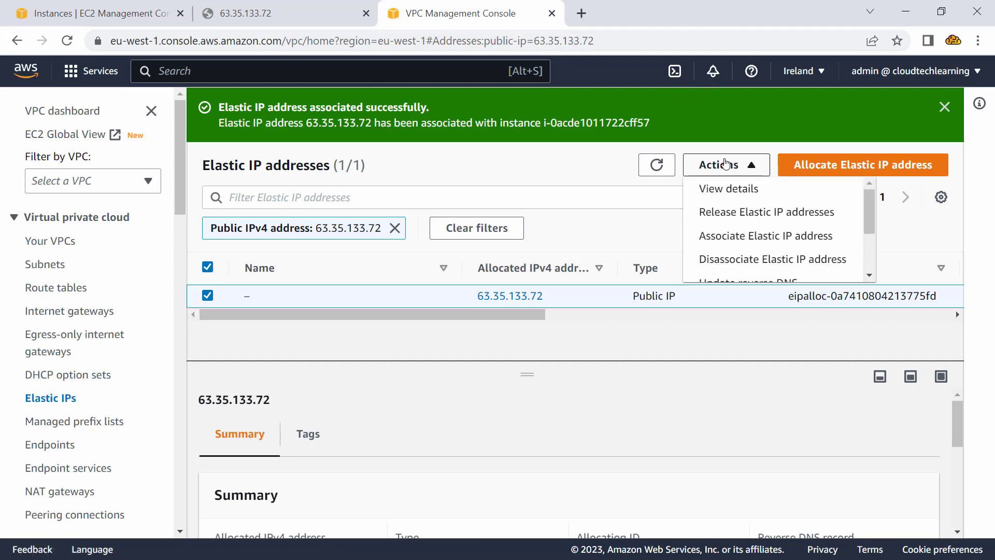
left_click(750, 261)
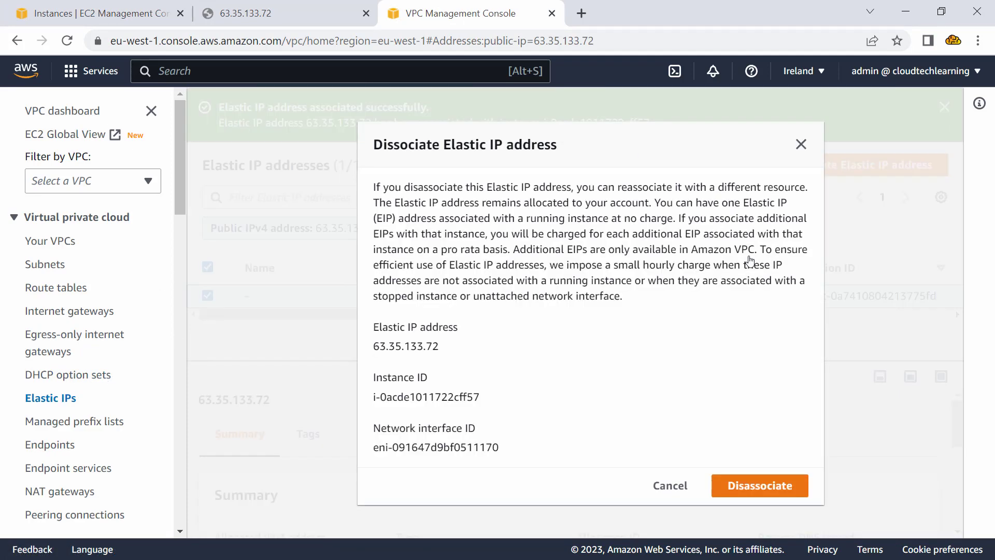
left_click(750, 486)
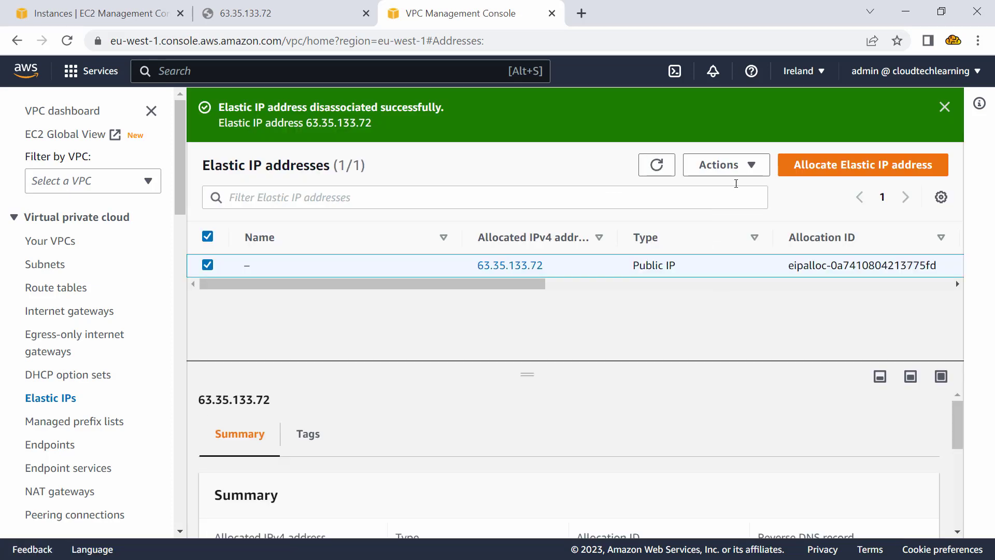
Release Elastic IP address 63.35.133.72 from the account and refresh the Elastic IP list.
left_click(741, 169)
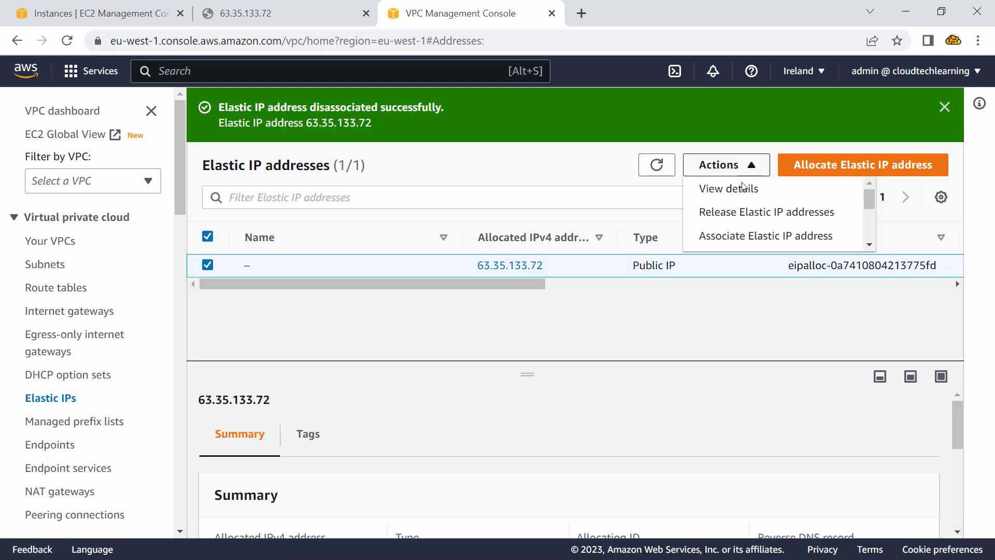
left_click(759, 221)
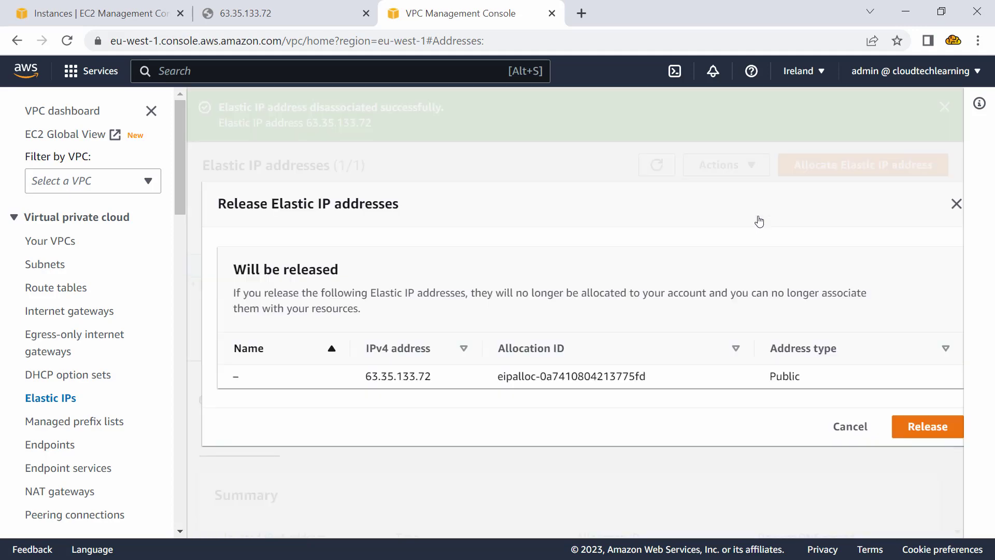
left_click(913, 426)
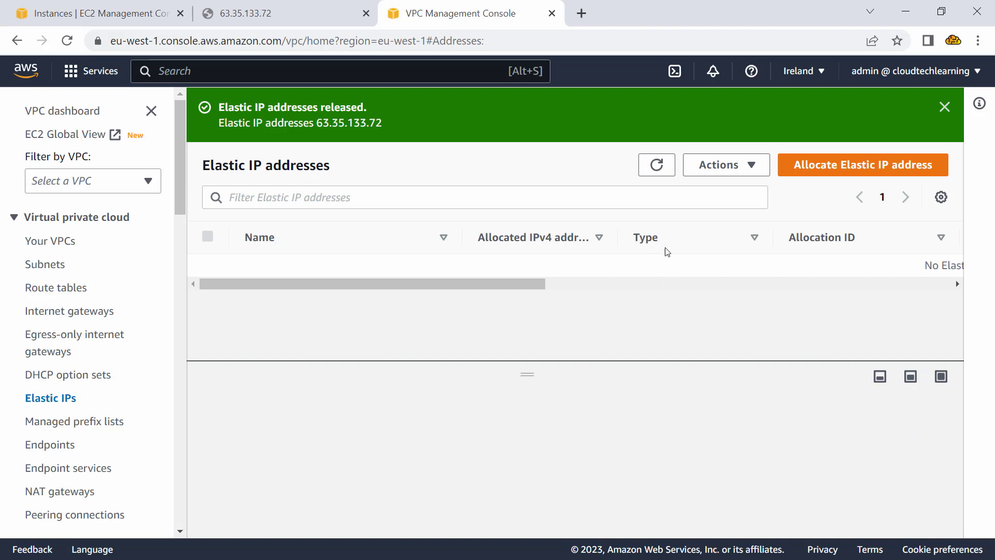
left_click(663, 176)
left_click(906, 11)
left_click(795, 113)
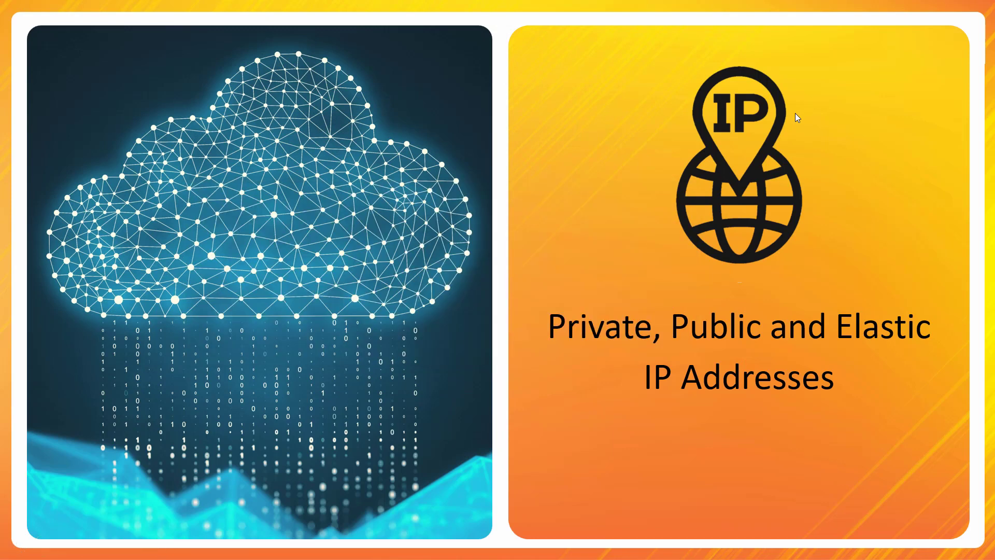
left_click(654, 144)
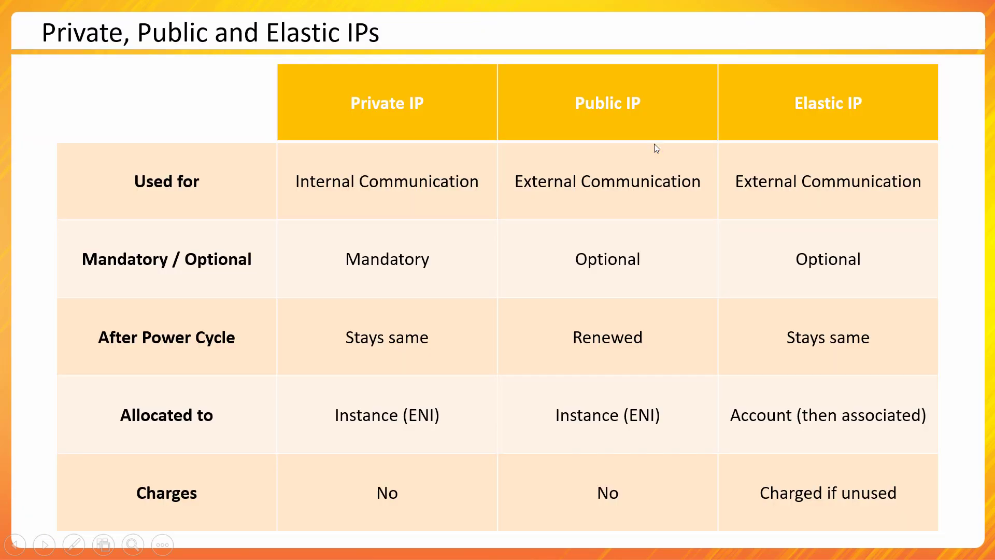